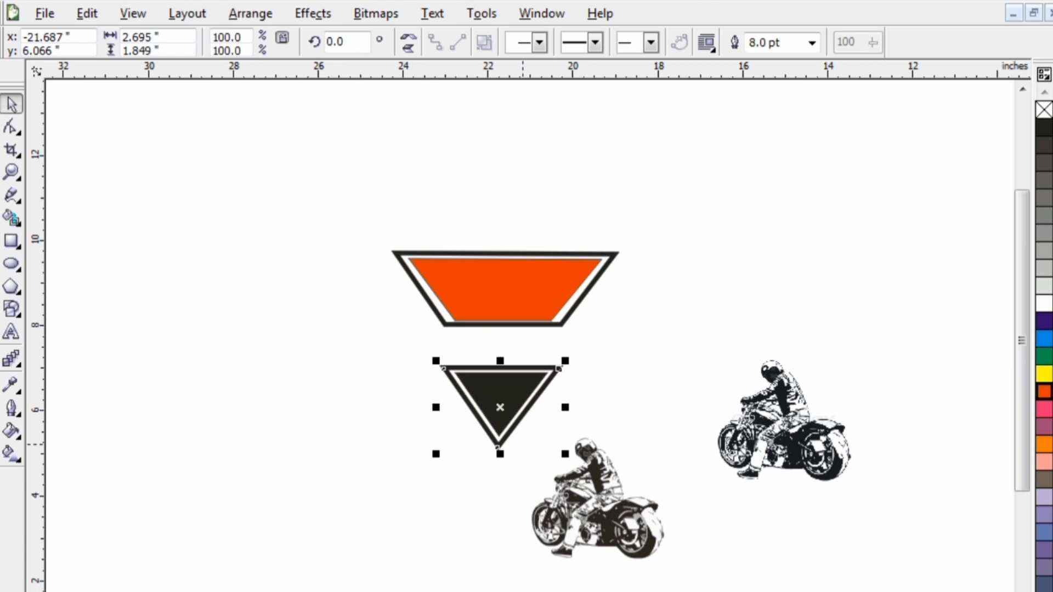
Step: Move the motorcycle rider overlapping the black triangle clear of it and bring it to the front
{"action": "left_click_drag", "start_coordinate": [598, 499], "coordinate": [663, 430]}
{"action": "key", "text": "shift+Page_Up"}
{"action": "key", "text": "Escape"}
Step: Nudge the black triangle up about 0.9 inch against the bottom edge of the orange trapezoid
{"action": "left_click", "coordinate": [512, 393]}
{"action": "key", "text": "Up"}
{"action": "key", "text": "Up"}
{"action": "key", "text": "Up"}
{"action": "key", "text": "Up"}
{"action": "key", "text": "Up"}
{"action": "key", "text": "Up"}
{"action": "key", "text": "Up"}
{"action": "key", "text": "Up"}
{"action": "key", "text": "Up"}
{"action": "key", "text": "Up"}
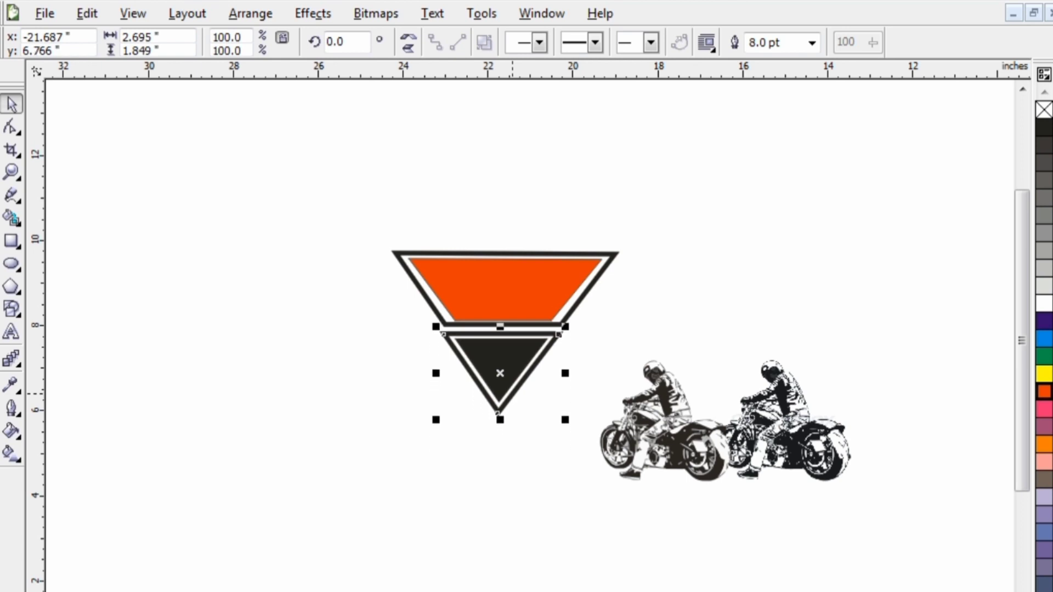
{"action": "left_click", "coordinate": [398, 422]}
{"action": "left_click", "coordinate": [507, 388]}
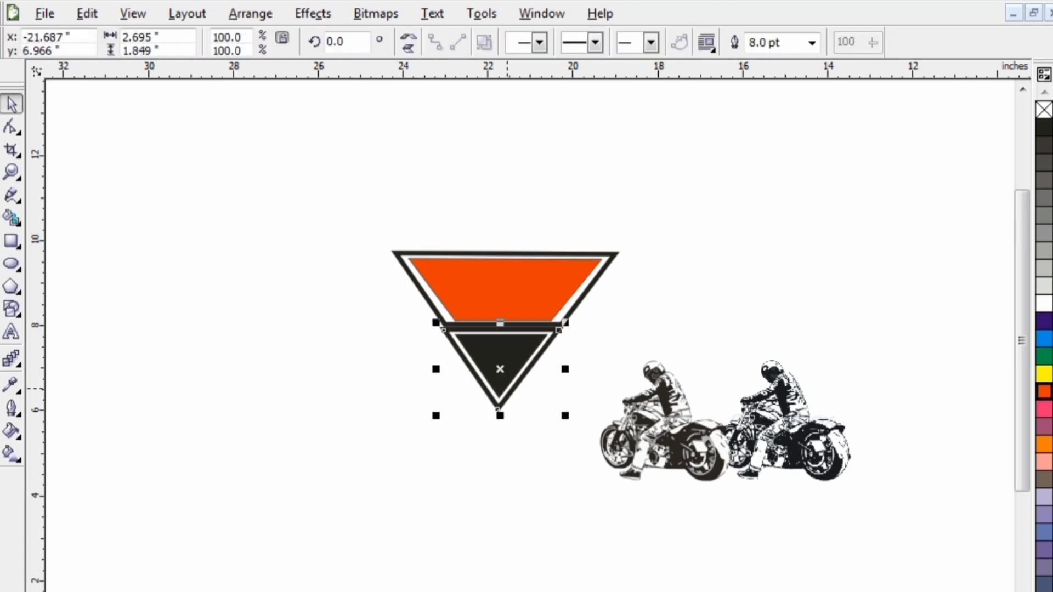
Step: Nudge the black triangle down 1.1 inches to leave a gap below the orange trapezoid
{"action": "key", "text": "Down"}
{"action": "key", "text": "Down"}
{"action": "key", "text": "Down"}
{"action": "key", "text": "Down"}
{"action": "key", "text": "Down"}
{"action": "key", "text": "Down"}
{"action": "key", "text": "Down"}
{"action": "key", "text": "Down"}
{"action": "key", "text": "Down"}
{"action": "key", "text": "Down"}
{"action": "key", "text": "Down"}
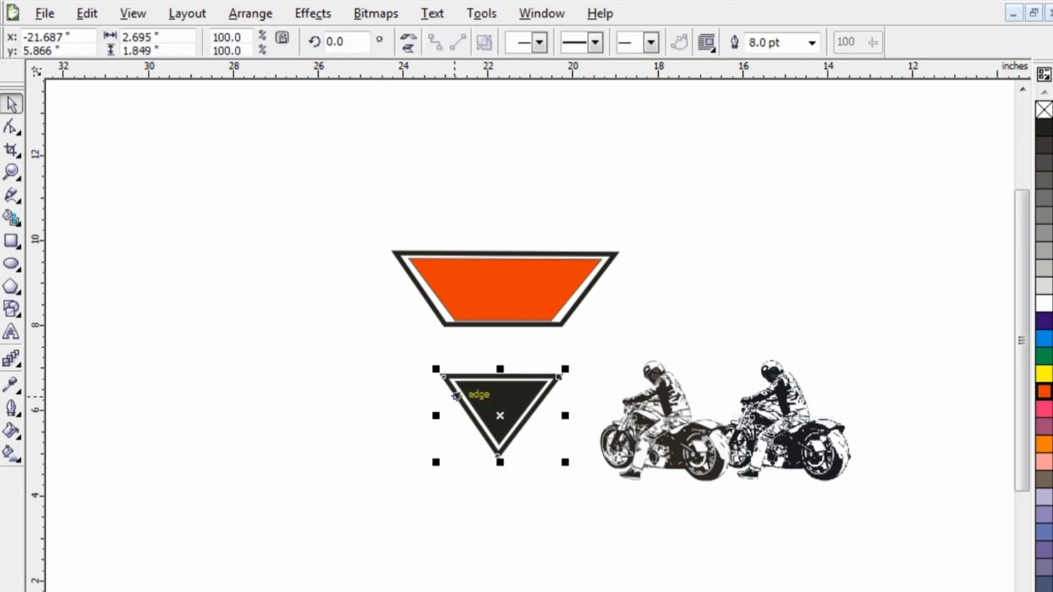
{"action": "key", "text": "Escape"}
Step: Place the motorcycle rider centrally over the orange trapezoid and nudge it up 0.1 inch
{"action": "left_click_drag", "start_coordinate": [660, 466], "coordinate": [507, 315]}
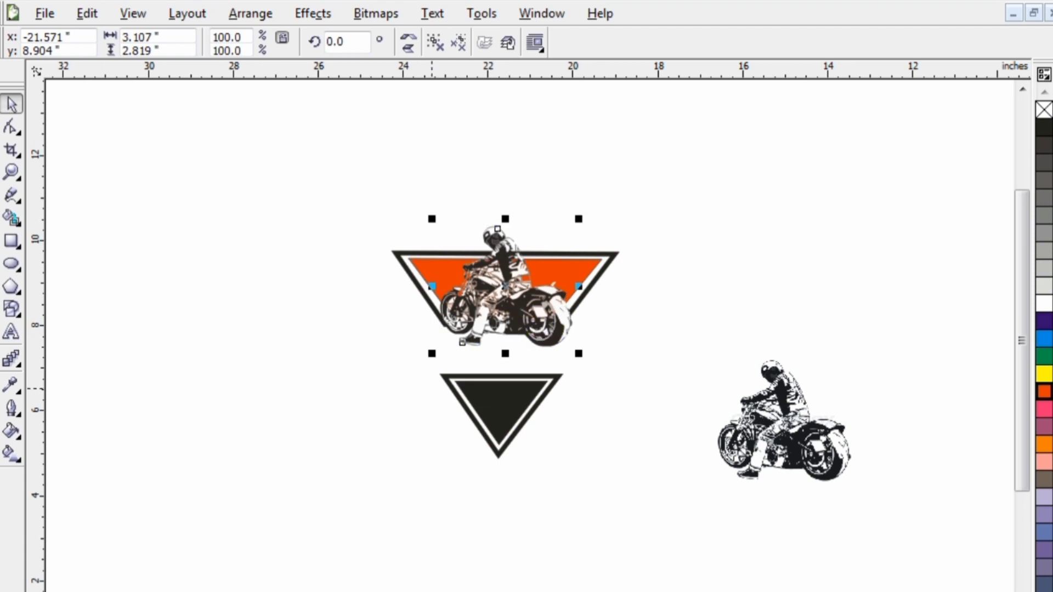
{"action": "left_click", "coordinate": [432, 389]}
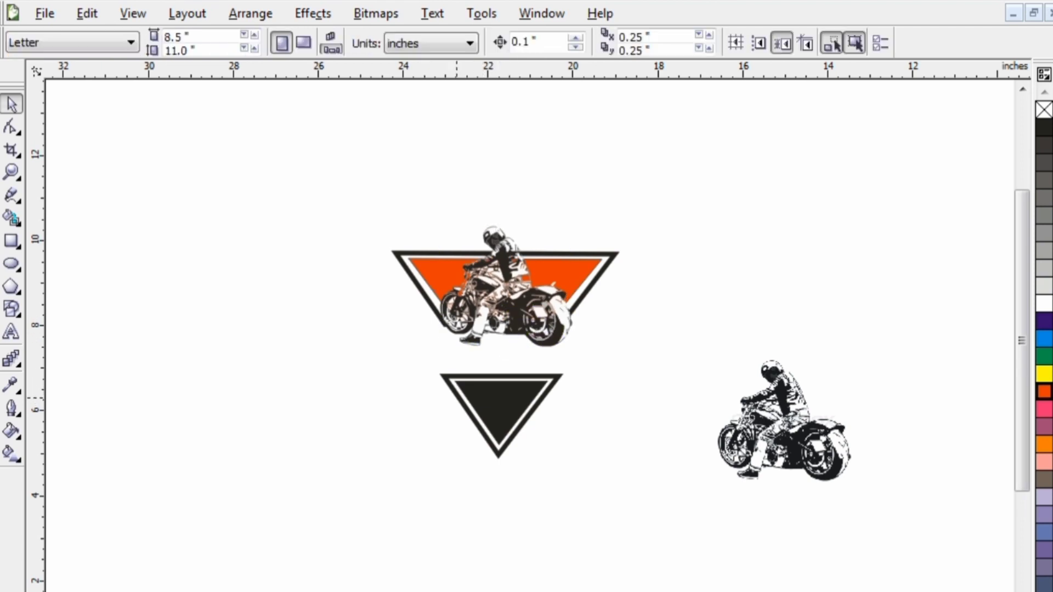
{"action": "left_click", "coordinate": [456, 397]}
{"action": "left_click", "coordinate": [484, 300]}
{"action": "key", "text": "Up"}
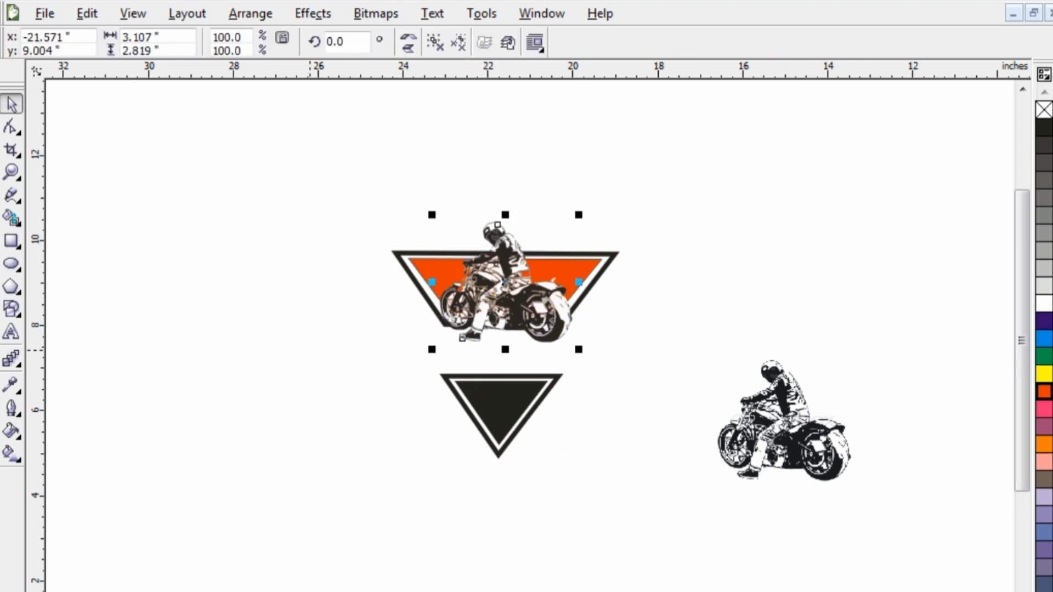
Step: Delete the spare motorcycle rider copy standing apart from the badge
{"action": "left_click", "coordinate": [310, 349]}
{"action": "left_click", "coordinate": [754, 422]}
{"action": "key", "text": "Delete"}
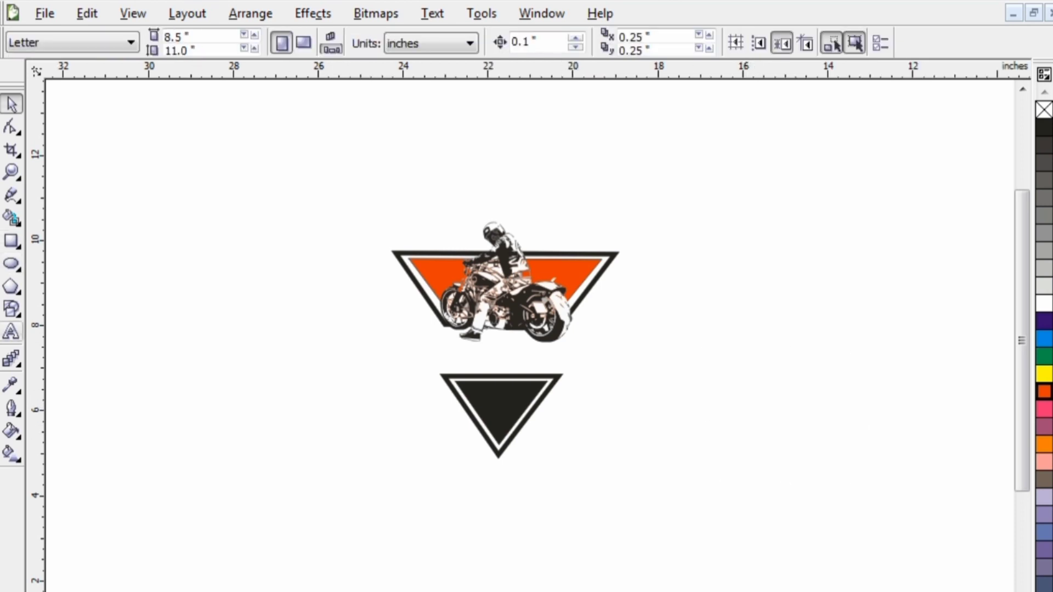
Step: Add the artistic text "NIGHT RIDER" in 24 pt Arial below the black triangle
{"action": "left_click", "coordinate": [11, 332]}
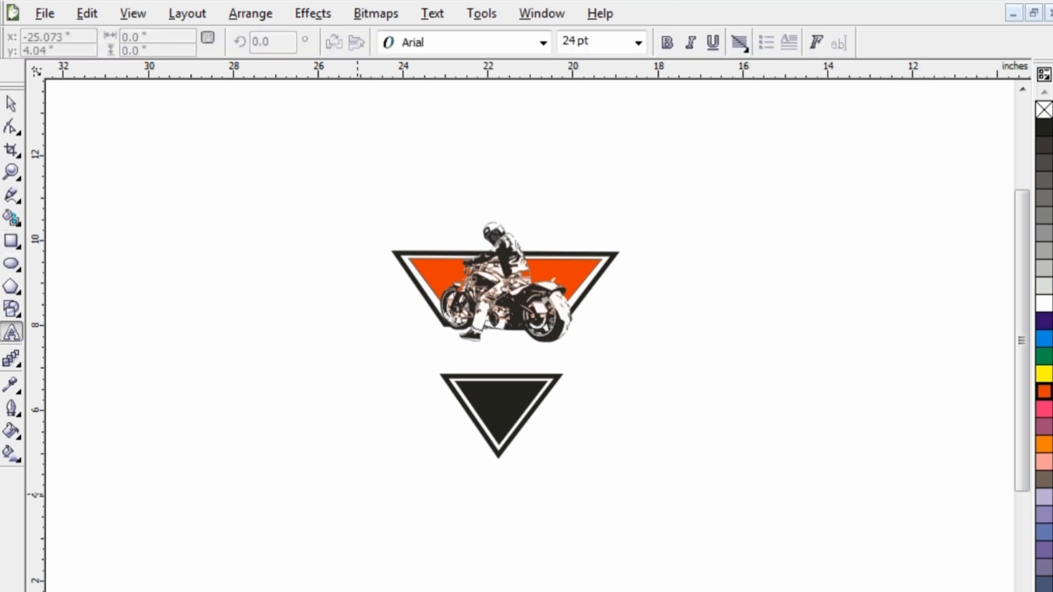
{"action": "left_click", "coordinate": [358, 488]}
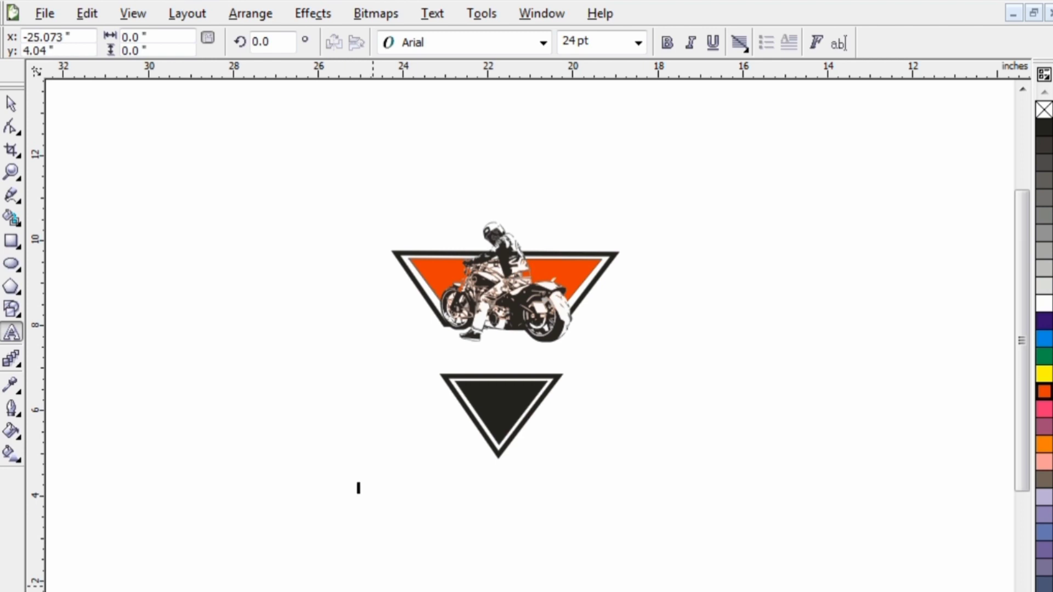
{"action": "type", "text": "NIGH"}
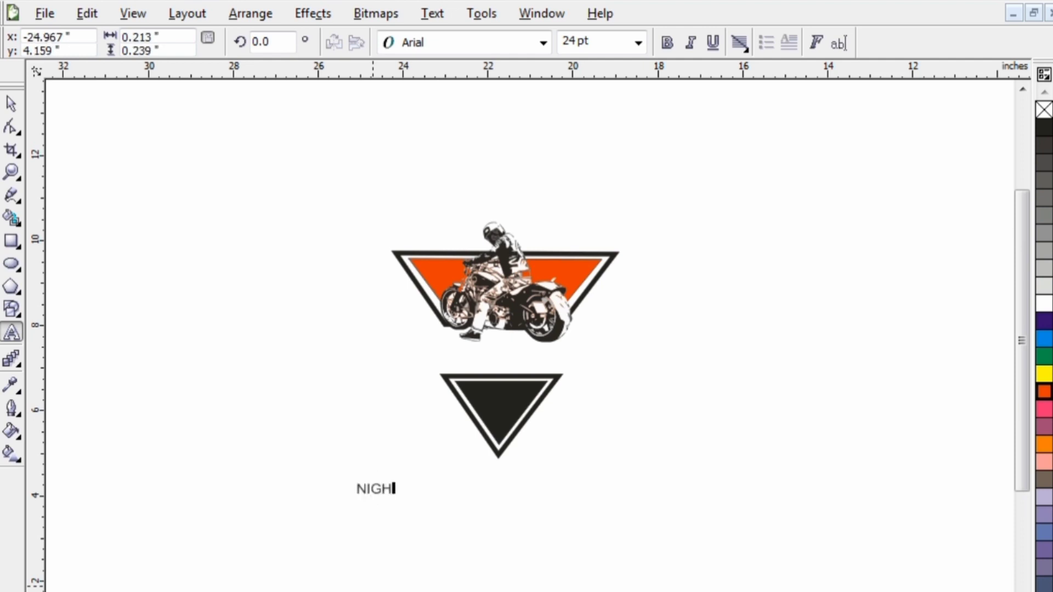
{"action": "type", "text": "T RIDER"}
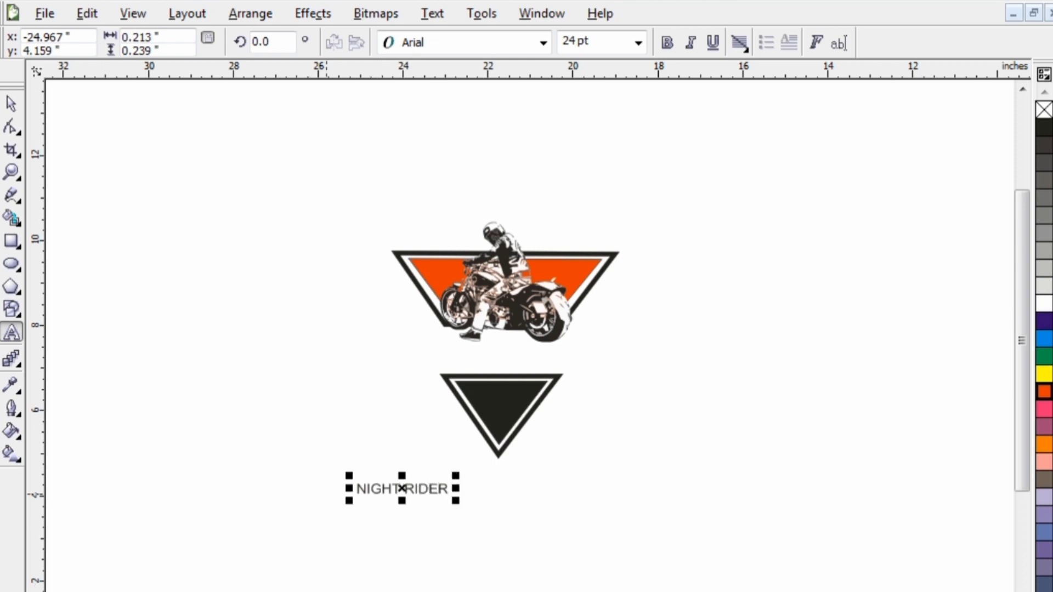
Step: Add a separate text line "LOGO DESIGN" just below NIGHT RIDER
{"action": "left_click", "coordinate": [375, 528]}
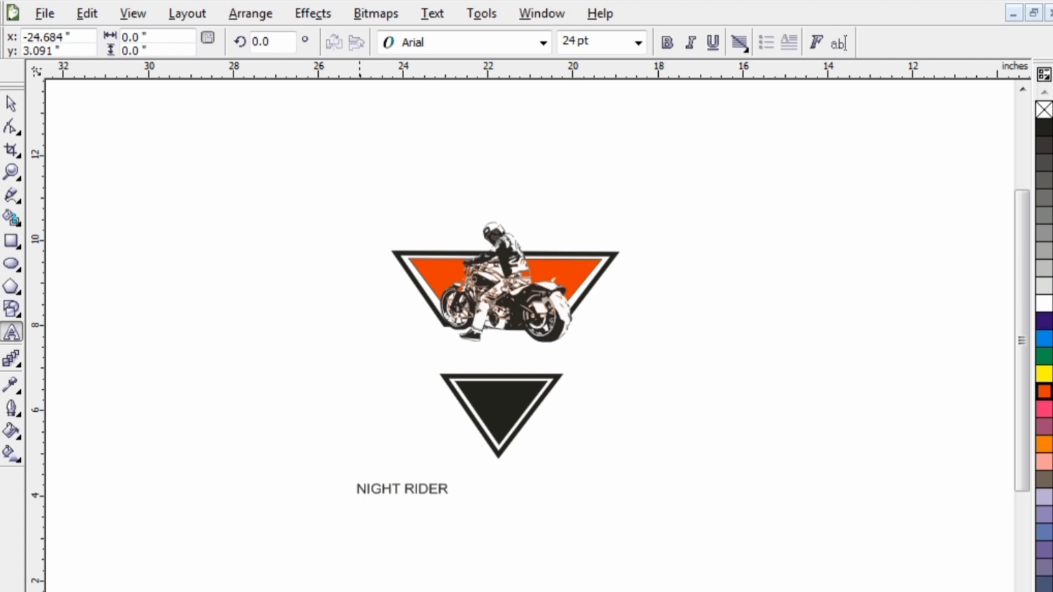
{"action": "type", "text": "LOL"}
{"action": "key", "text": "Escape"}
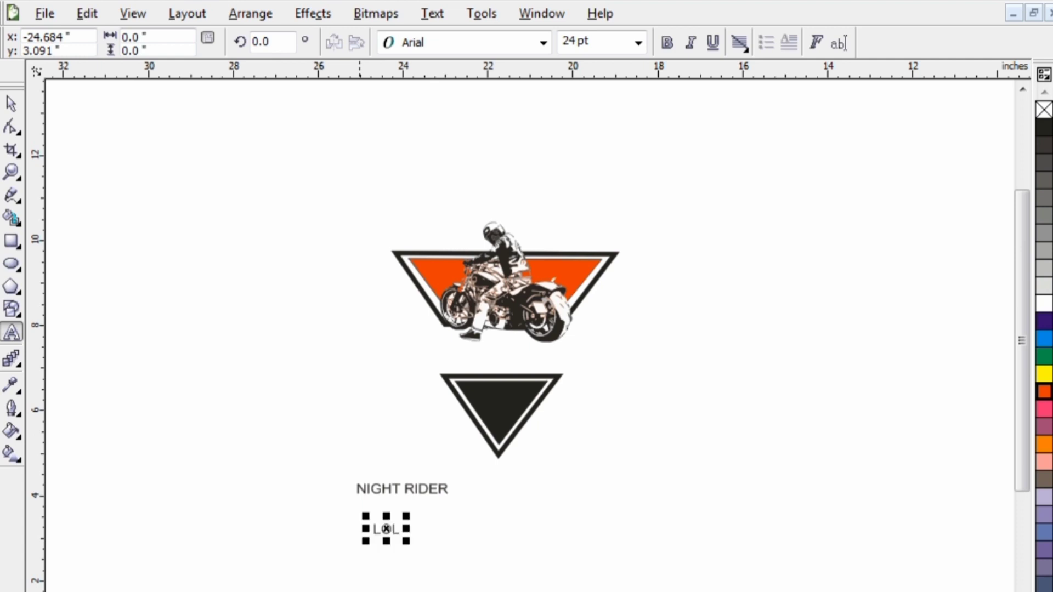
{"action": "key", "text": "ctrl+z"}
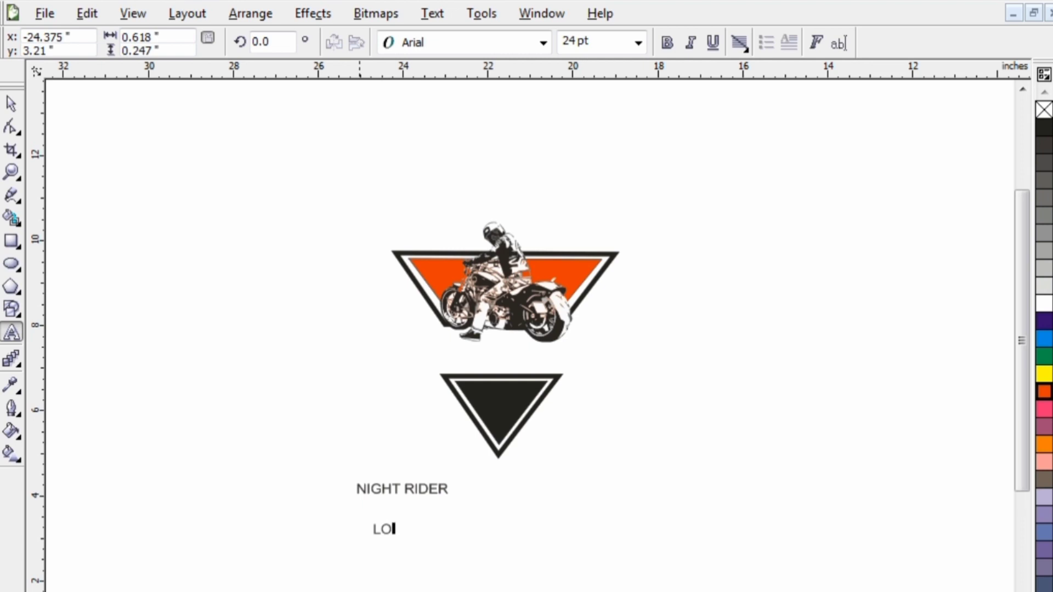
{"action": "type", "text": "GO DESIGN"}
{"action": "key", "text": "ctrl+space"}
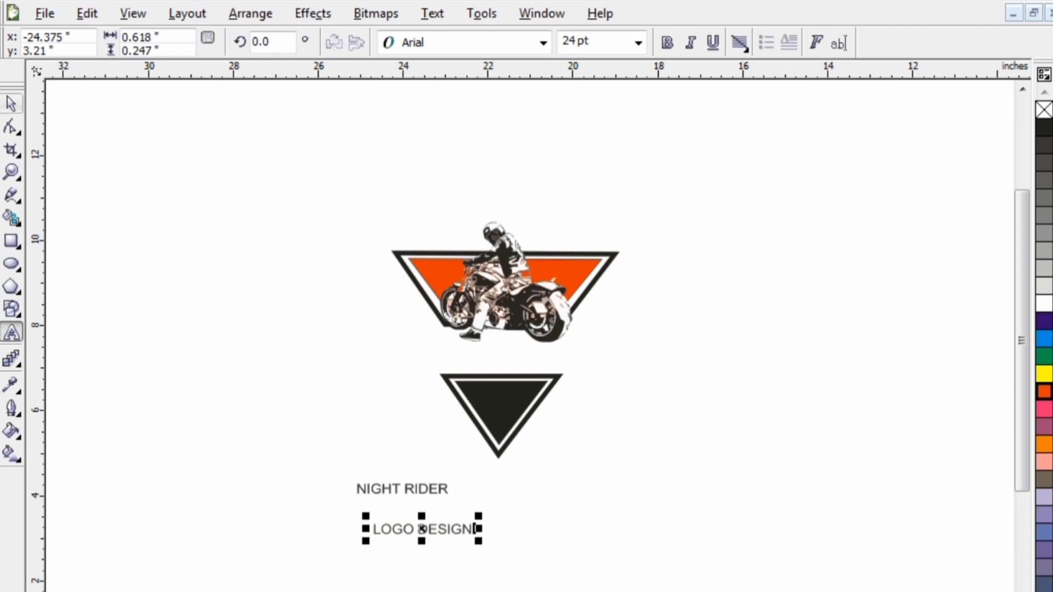
Step: Select both text lines and preview the fonts from Arial through Ayat & Revayat for a suitable typeface
{"action": "left_click_drag", "start_coordinate": [246, 401], "coordinate": [523, 558]}
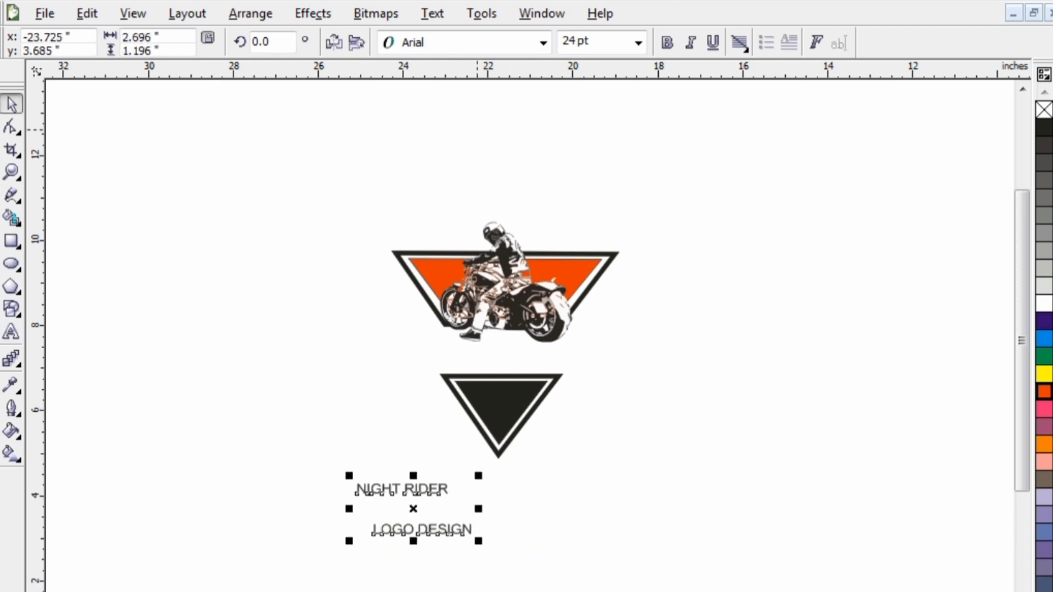
{"action": "left_click", "coordinate": [543, 42]}
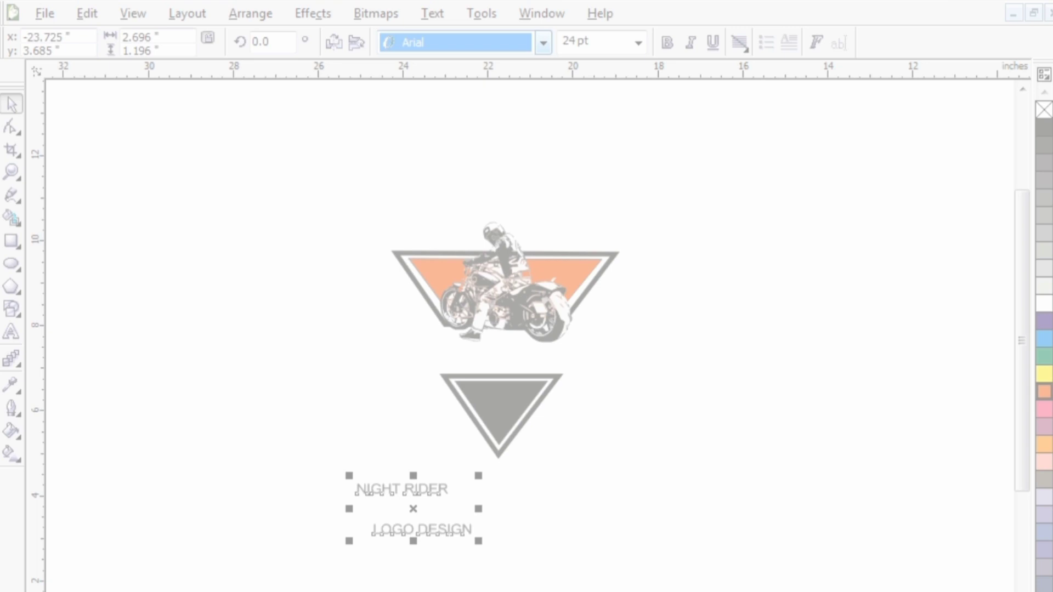
{"action": "left_click", "coordinate": [543, 42]}
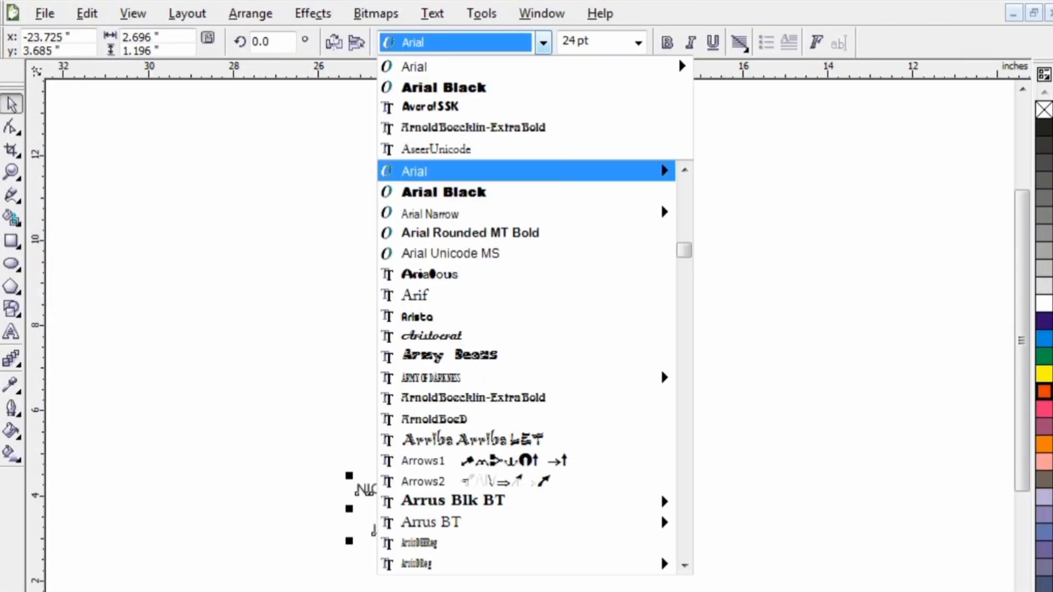
{"action": "mouse_move", "coordinate": [658, 66]}
{"action": "key", "text": "Down"}
{"action": "key", "text": "Down"}
{"action": "key", "text": "Down"}
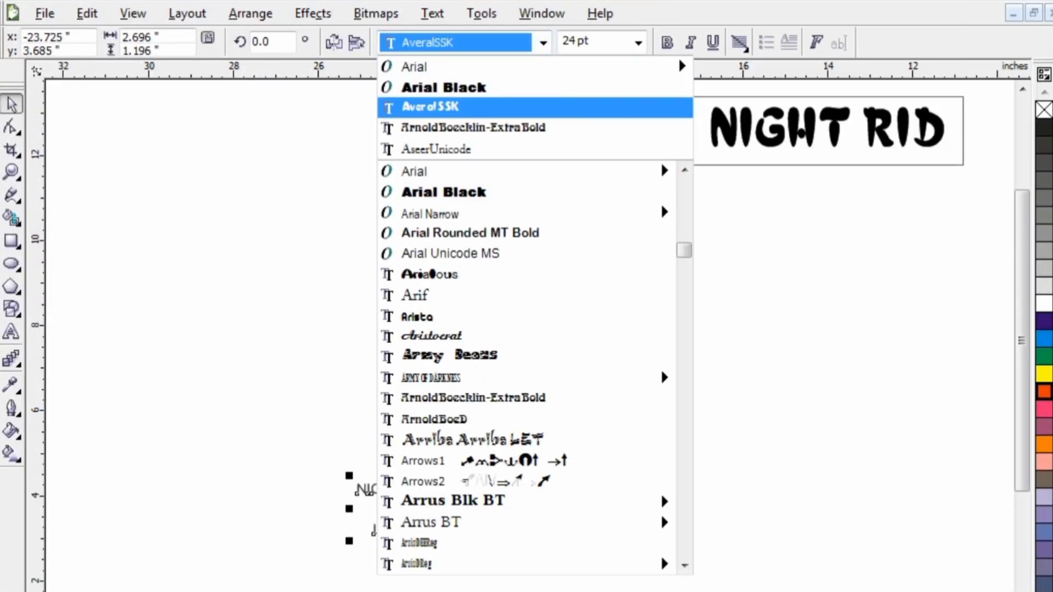
{"action": "key", "text": "Down"}
{"action": "key", "text": "Up"}
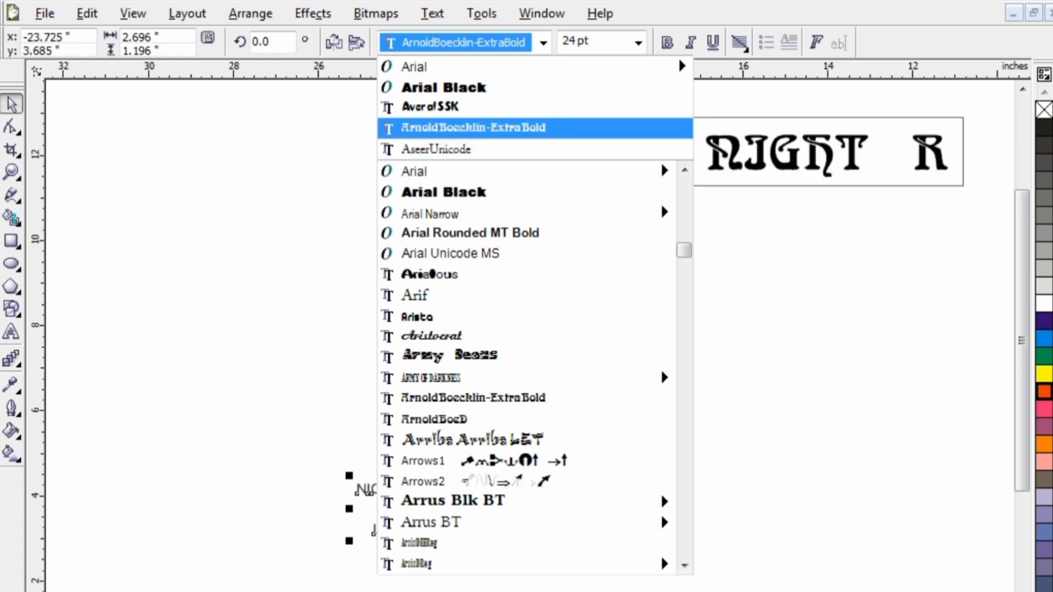
{"action": "key", "text": "Up"}
{"action": "key", "text": "Up"}
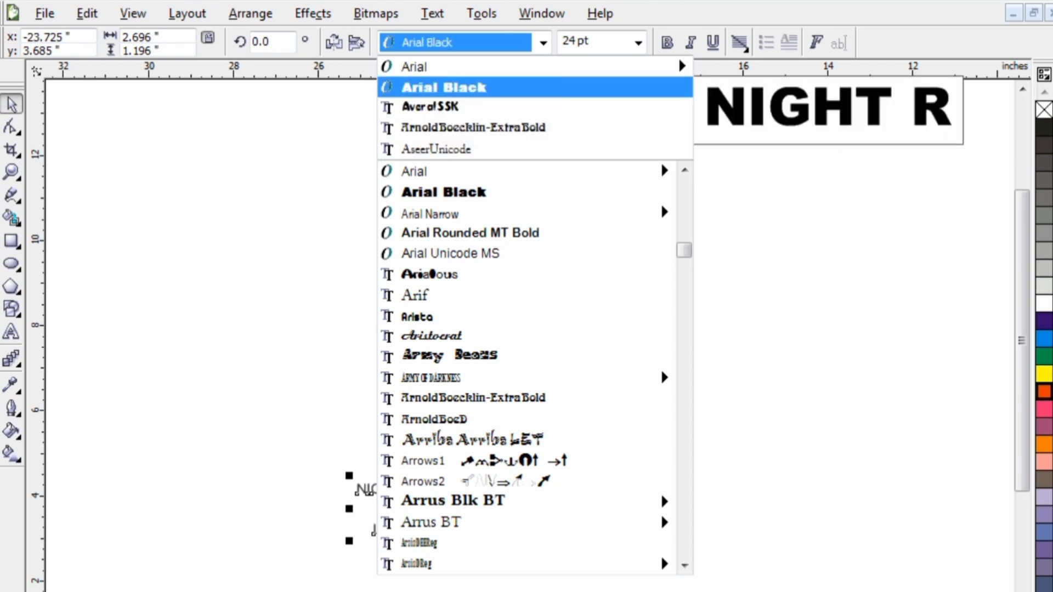
{"action": "key", "text": "Up"}
{"action": "key", "text": "Down"}
{"action": "key", "text": "Down"}
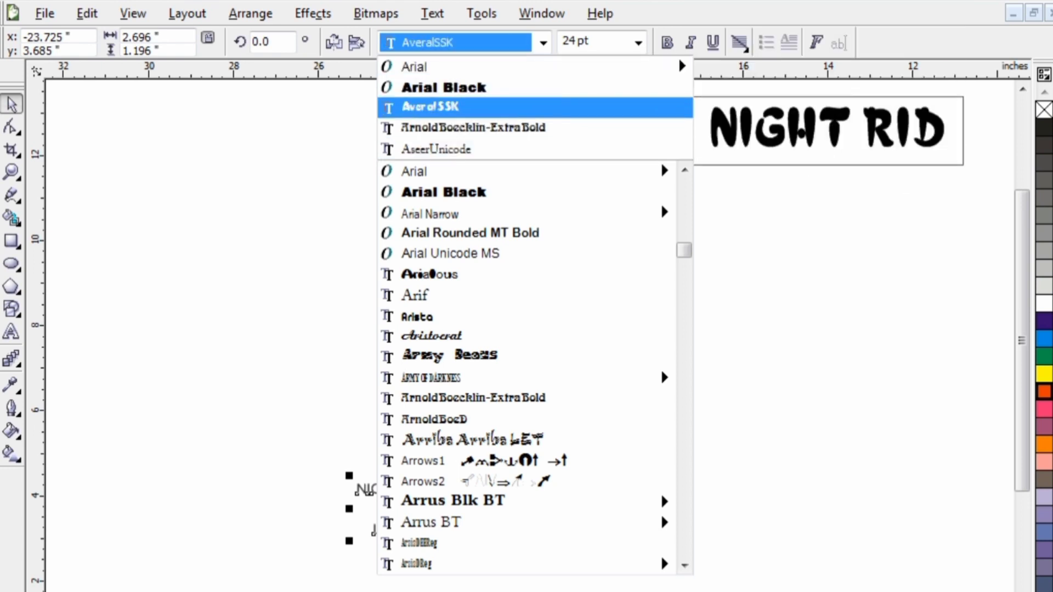
{"action": "key", "text": "Down"}
{"action": "key", "text": "Down"}
{"action": "key", "text": "Down"}
{"action": "key", "text": "Down"}
{"action": "key", "text": "Down"}
{"action": "key", "text": "Down"}
{"action": "key", "text": "Down"}
{"action": "key", "text": "Down"}
{"action": "key", "text": "Down"}
{"action": "key", "text": "Down"}
{"action": "key", "text": "Down"}
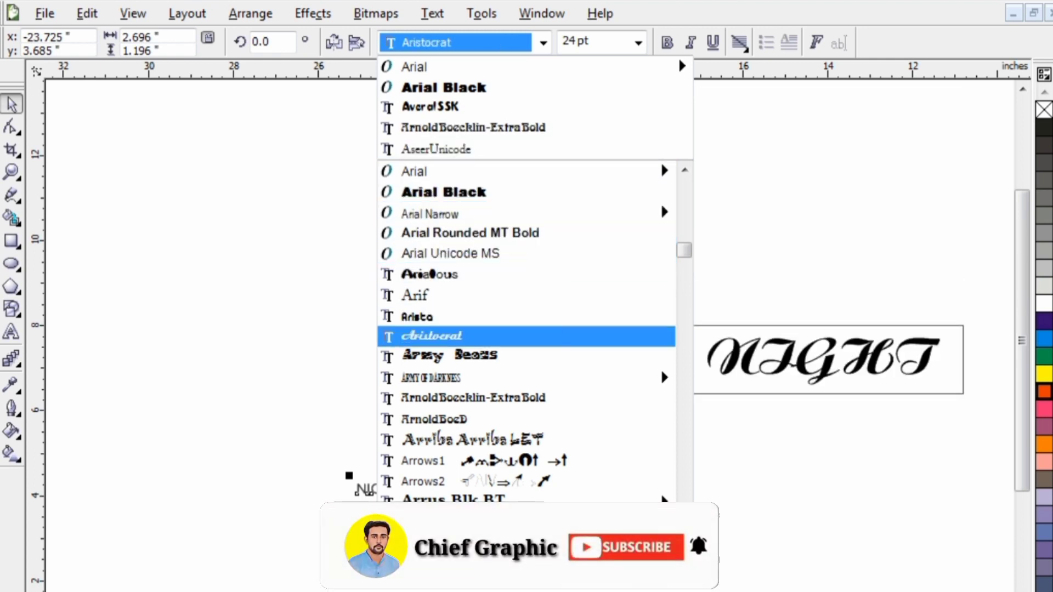
{"action": "key", "text": "Down"}
{"action": "key", "text": "Down"}
{"action": "key", "text": "Down"}
{"action": "key", "text": "Down"}
{"action": "key", "text": "Down"}
{"action": "key", "text": "Down"}
{"action": "key", "text": "Down"}
{"action": "key", "text": "Down"}
{"action": "key", "text": "Down"}
{"action": "key", "text": "Down"}
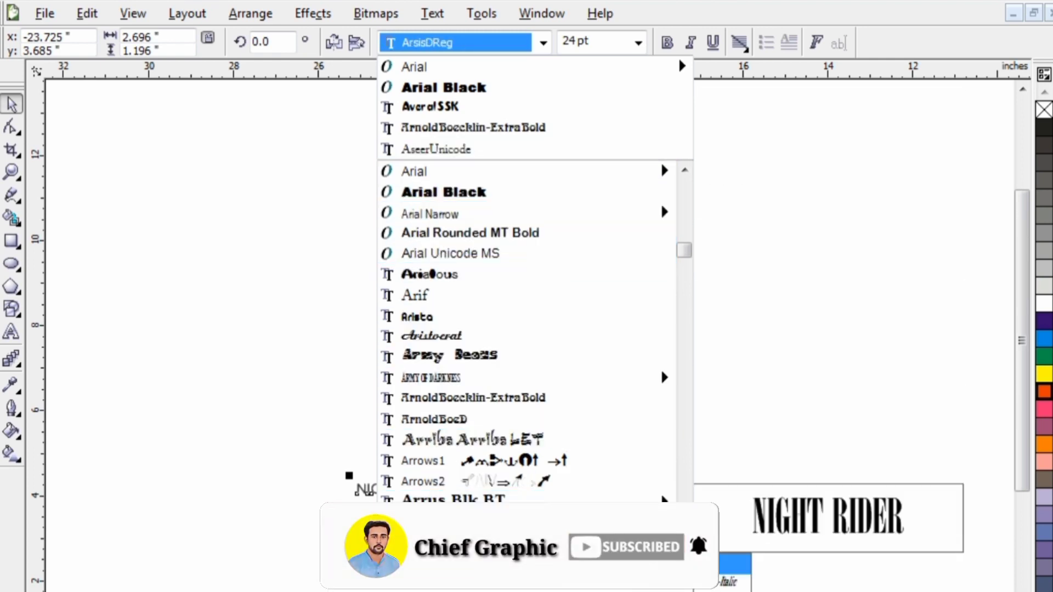
{"action": "key", "text": "Up"}
{"action": "key", "text": "Down"}
{"action": "key", "text": "Down"}
{"action": "key", "text": "Down"}
{"action": "key", "text": "Down"}
{"action": "key", "text": "Down"}
{"action": "key", "text": "Down"}
{"action": "key", "text": "Down"}
{"action": "key", "text": "Down"}
{"action": "key", "text": "Down"}
{"action": "key", "text": "Down"}
{"action": "key", "text": "Down"}
{"action": "key", "text": "Down"}
{"action": "key", "text": "Down"}
{"action": "key", "text": "Down"}
{"action": "key", "text": "Down"}
{"action": "key", "text": "Down"}
{"action": "key", "text": "Down"}
{"action": "key", "text": "Down"}
{"action": "key", "text": "Down"}
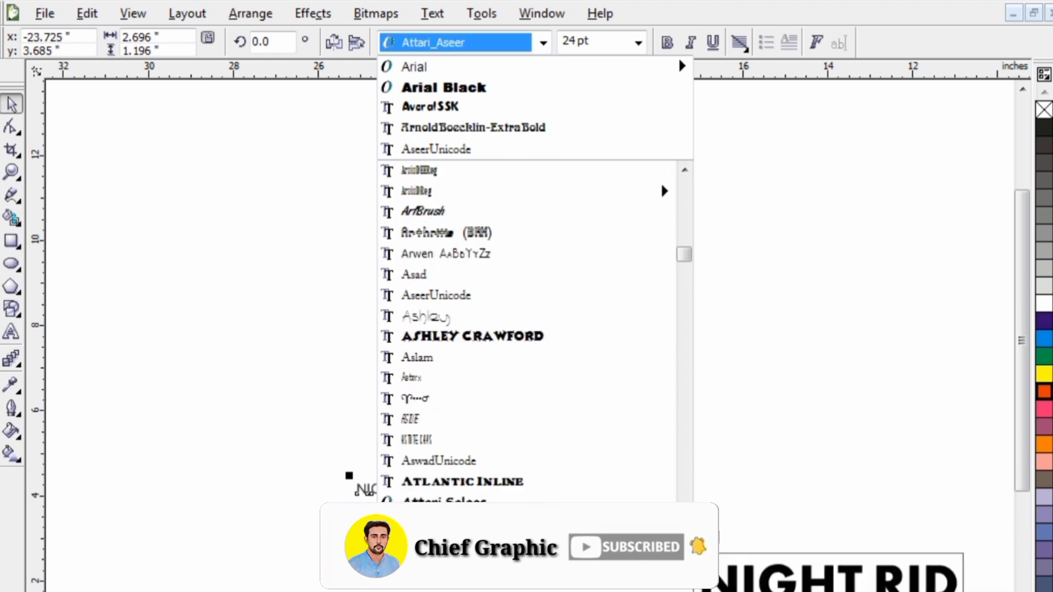
{"action": "key", "text": "Down"}
{"action": "key", "text": "Down"}
{"action": "key", "text": "Down"}
{"action": "key", "text": "Down"}
{"action": "key", "text": "Down"}
{"action": "key", "text": "Down"}
{"action": "key", "text": "Down"}
{"action": "key", "text": "Down"}
{"action": "key", "text": "Down"}
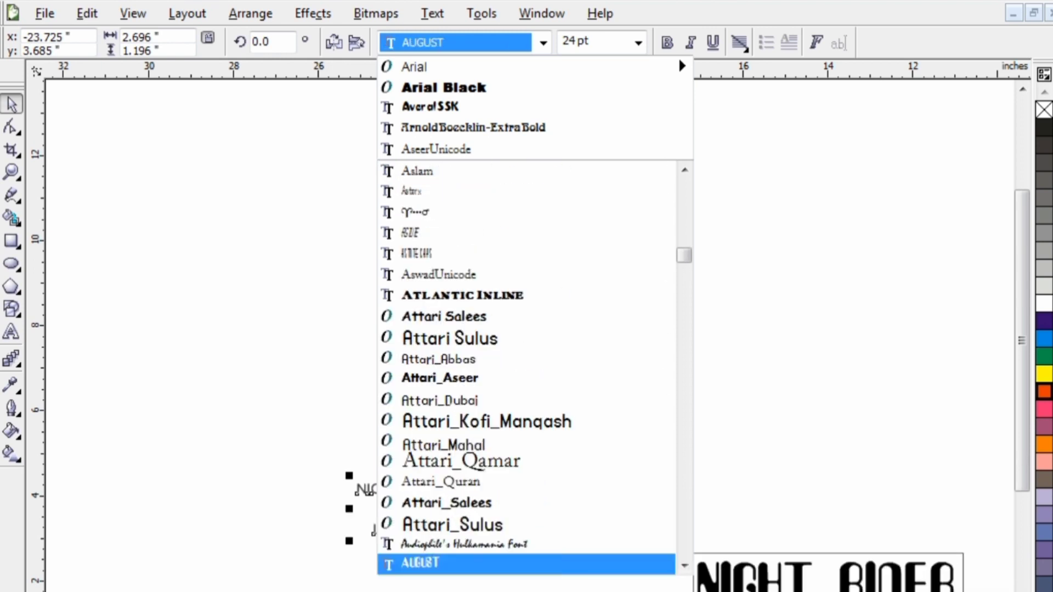
{"action": "key", "text": "Down"}
{"action": "key", "text": "Down"}
{"action": "key", "text": "Down"}
{"action": "key", "text": "Down"}
{"action": "key", "text": "Down"}
{"action": "key", "text": "Down"}
{"action": "key", "text": "Down"}
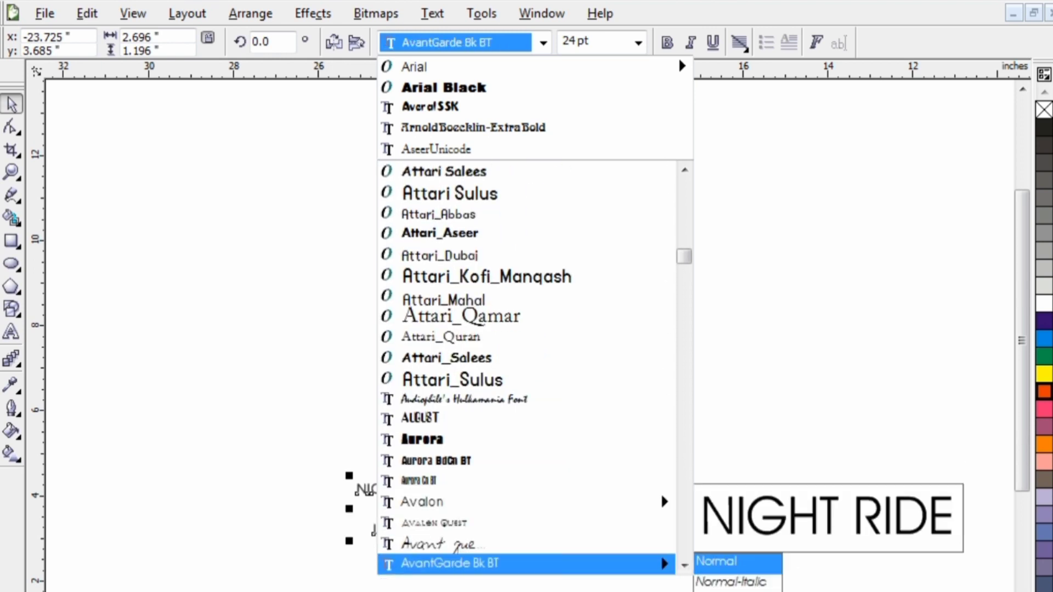
{"action": "key", "text": "Down"}
{"action": "key", "text": "Down"}
{"action": "key", "text": "Down"}
{"action": "key", "text": "Down"}
{"action": "key", "text": "Down"}
{"action": "key", "text": "Down"}
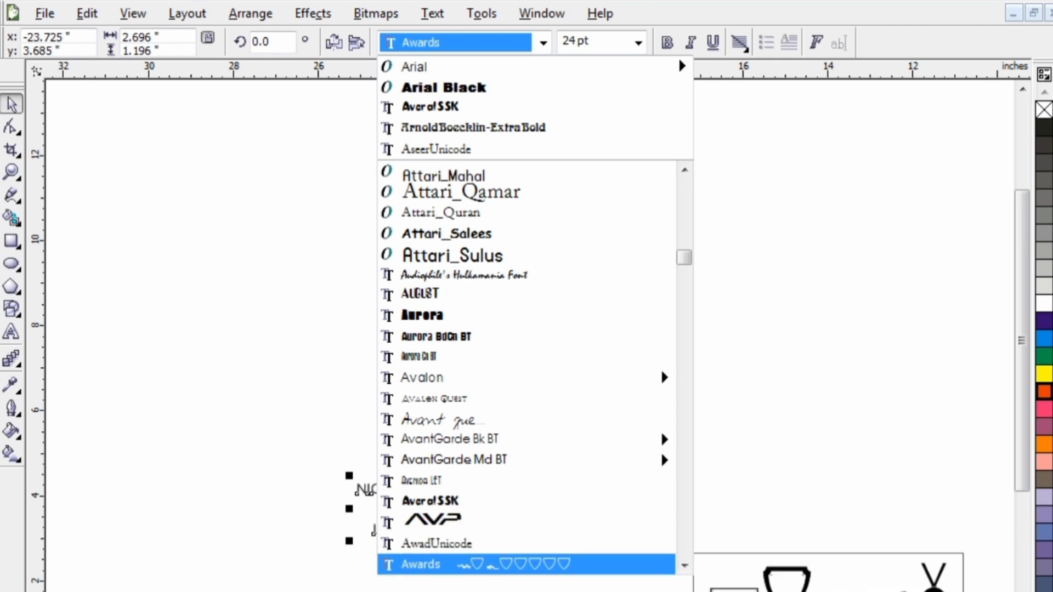
{"action": "key", "text": "Down"}
{"action": "key", "text": "Down"}
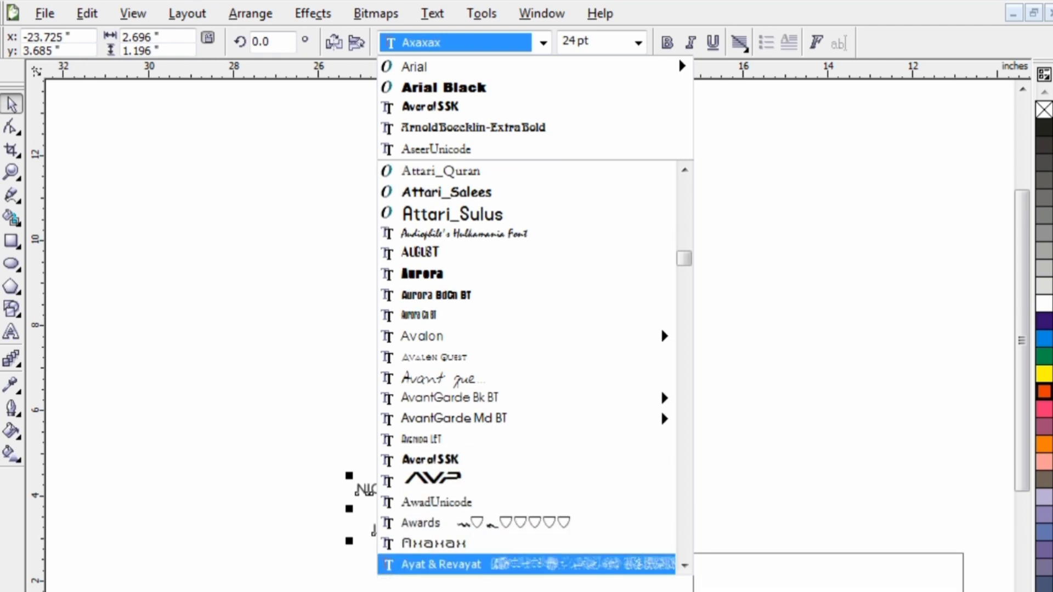
{"action": "key", "text": "Escape"}
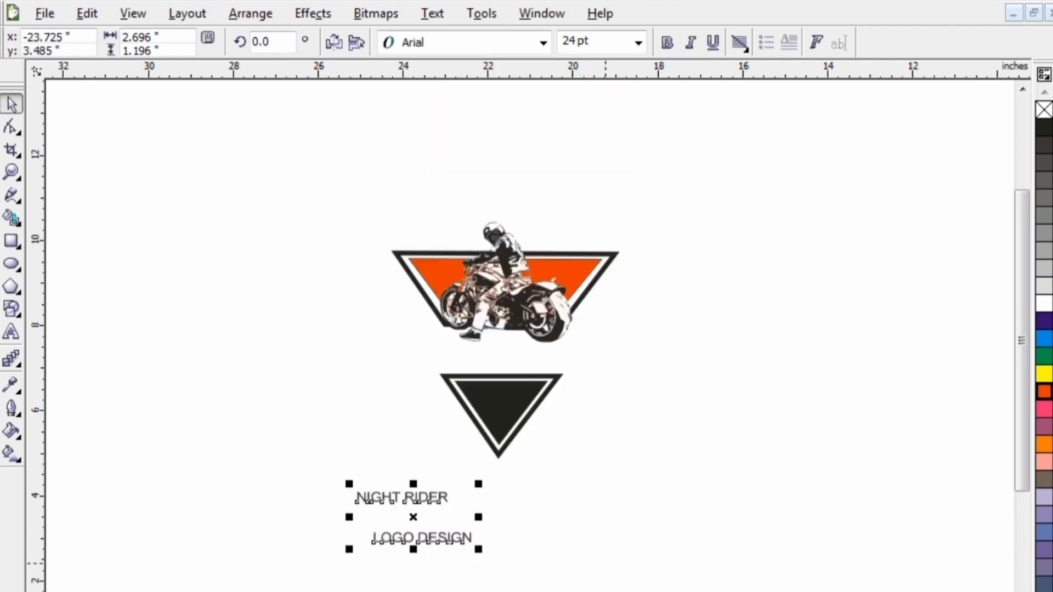
Step: Browse the font list past the Arial and Baccus families and set both text lines to Bernard MT Condensed
{"action": "left_click", "coordinate": [543, 42]}
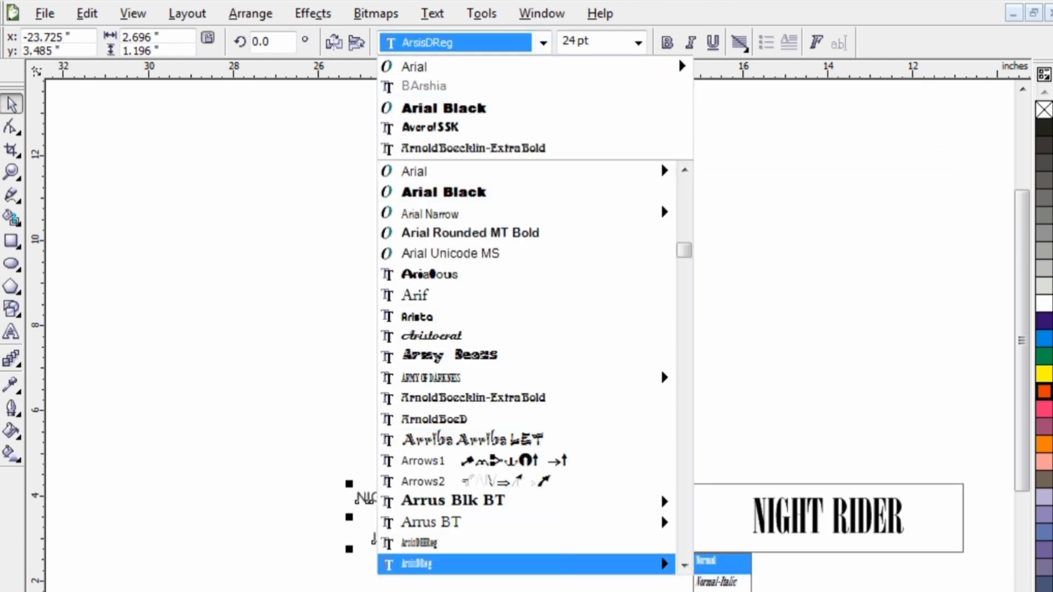
{"action": "scroll", "coordinate": [543, 564], "scroll_direction": "down", "scroll_amount": 7}
{"action": "scroll", "coordinate": [526, 565], "scroll_direction": "down", "scroll_amount": 6}
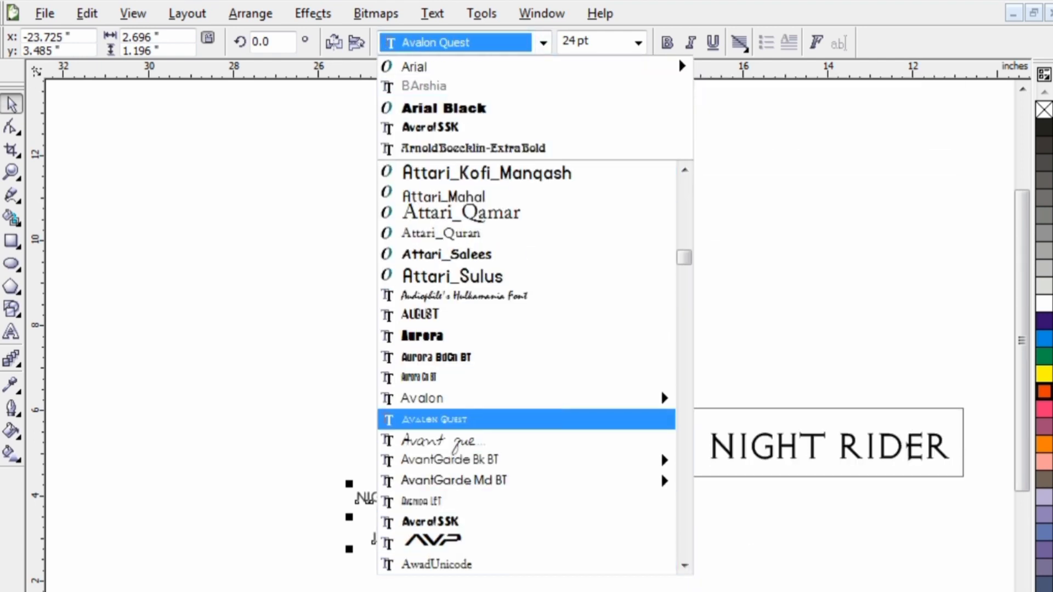
{"action": "scroll", "coordinate": [527, 564], "scroll_direction": "down", "scroll_amount": 3}
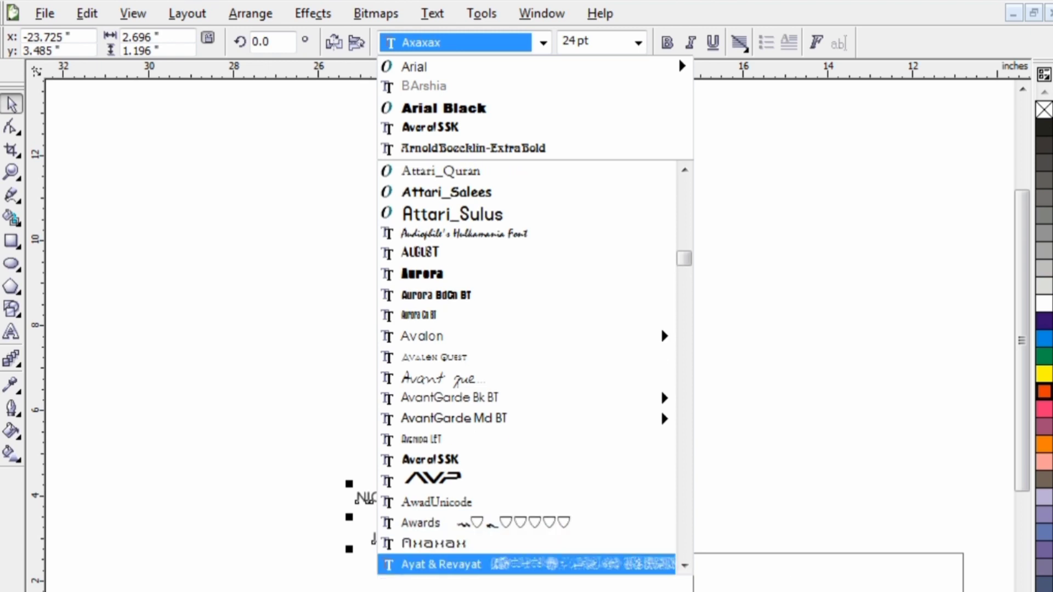
{"action": "scroll", "coordinate": [526, 564], "scroll_direction": "down", "scroll_amount": 4}
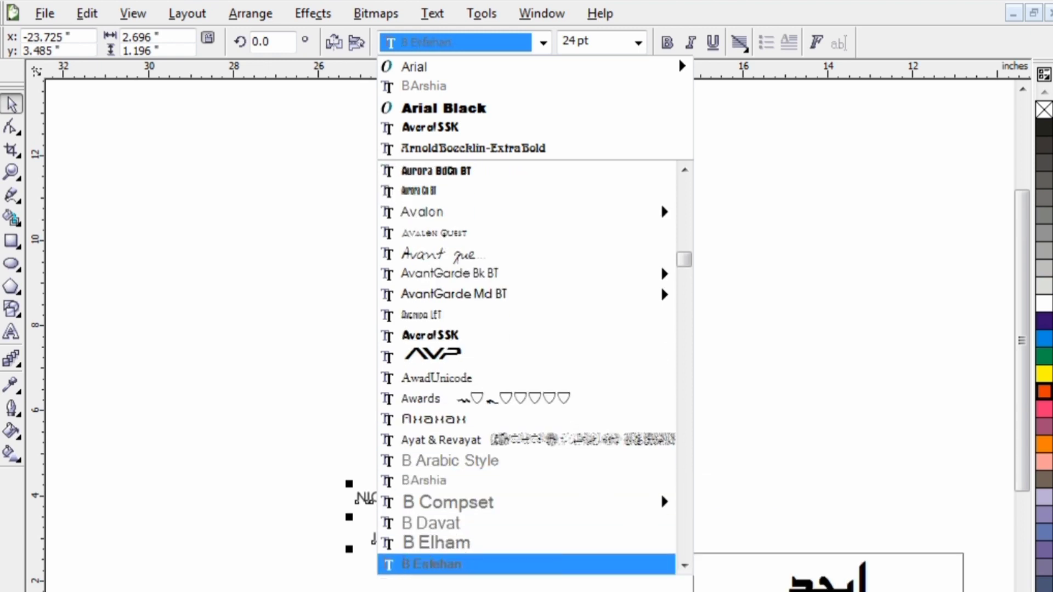
{"action": "scroll", "coordinate": [526, 564], "scroll_direction": "down", "scroll_amount": 9}
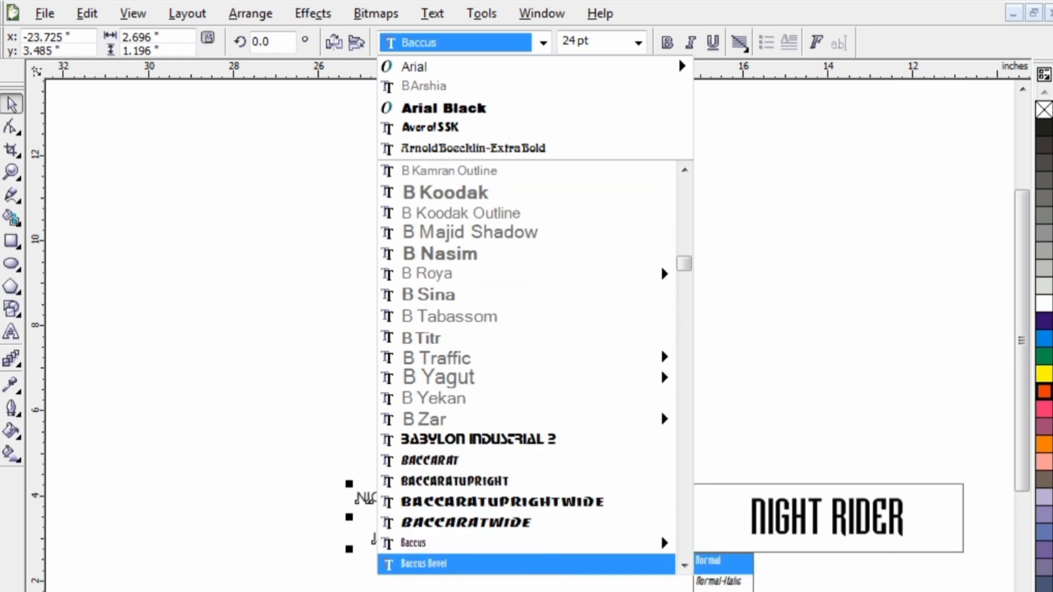
{"action": "key", "text": "Down"}
{"action": "key", "text": "Down"}
{"action": "key", "text": "Down"}
{"action": "key", "text": "Down"}
{"action": "key", "text": "Down"}
{"action": "key", "text": "Down"}
{"action": "key", "text": "Down"}
{"action": "key", "text": "Down"}
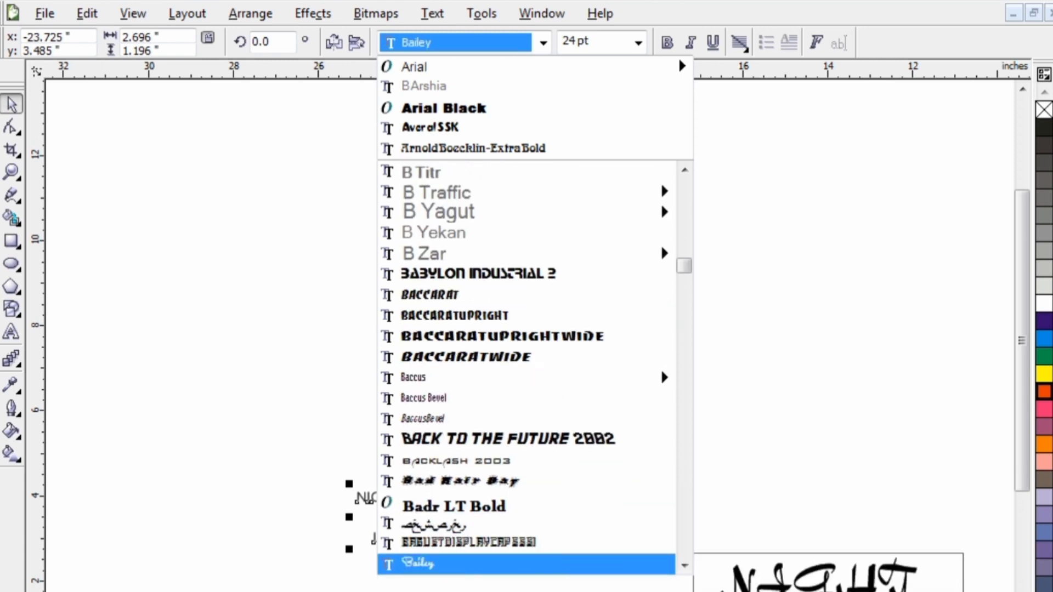
{"action": "key", "text": "Down"}
{"action": "key", "text": "Down"}
{"action": "key", "text": "Down"}
{"action": "key", "text": "Down"}
{"action": "key", "text": "Down"}
{"action": "key", "text": "Down"}
{"action": "key", "text": "Down"}
{"action": "key", "text": "Down"}
{"action": "key", "text": "Down"}
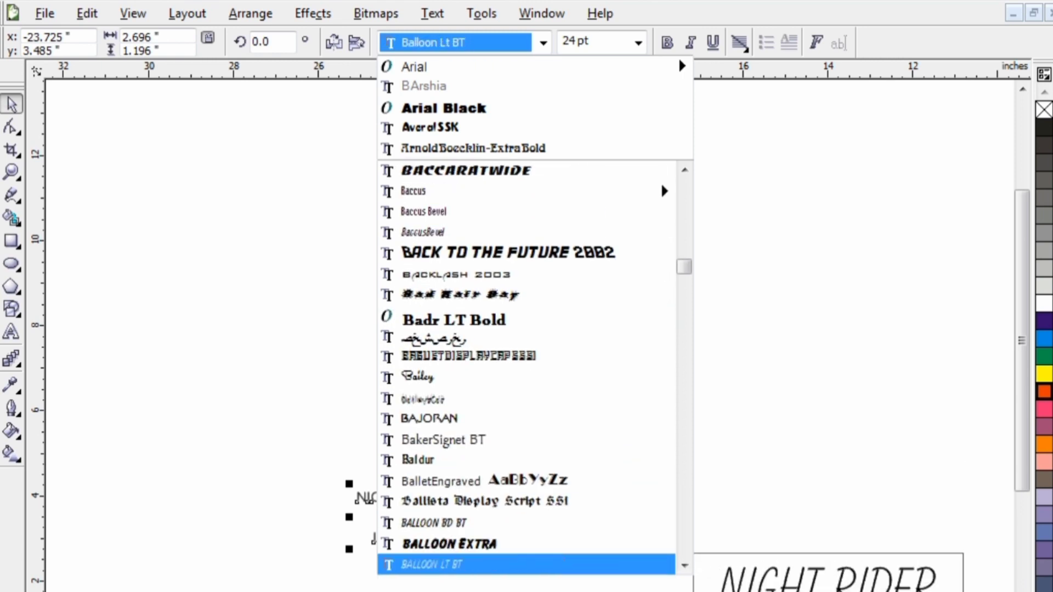
{"action": "key", "text": "Down"}
{"action": "key", "text": "Down"}
{"action": "key", "text": "Down"}
{"action": "key", "text": "Down"}
{"action": "key", "text": "Down"}
{"action": "key", "text": "Down"}
{"action": "key", "text": "Down"}
{"action": "key", "text": "Down"}
{"action": "key", "text": "Down"}
{"action": "key", "text": "Down"}
{"action": "key", "text": "Down"}
{"action": "key", "text": "Down"}
{"action": "key", "text": "Down"}
{"action": "key", "text": "Down"}
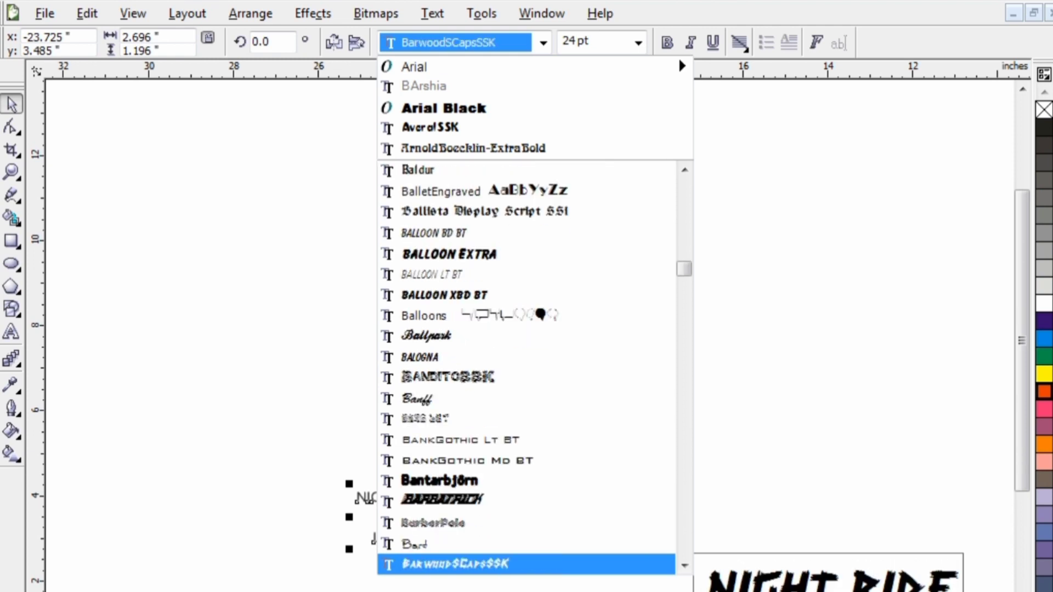
{"action": "key", "text": "Down"}
{"action": "key", "text": "Down"}
{"action": "key", "text": "Down"}
{"action": "key", "text": "Down"}
{"action": "key", "text": "Down"}
{"action": "key", "text": "Down"}
{"action": "key", "text": "Down"}
{"action": "key", "text": "Down"}
{"action": "key", "text": "Down"}
{"action": "key", "text": "Down"}
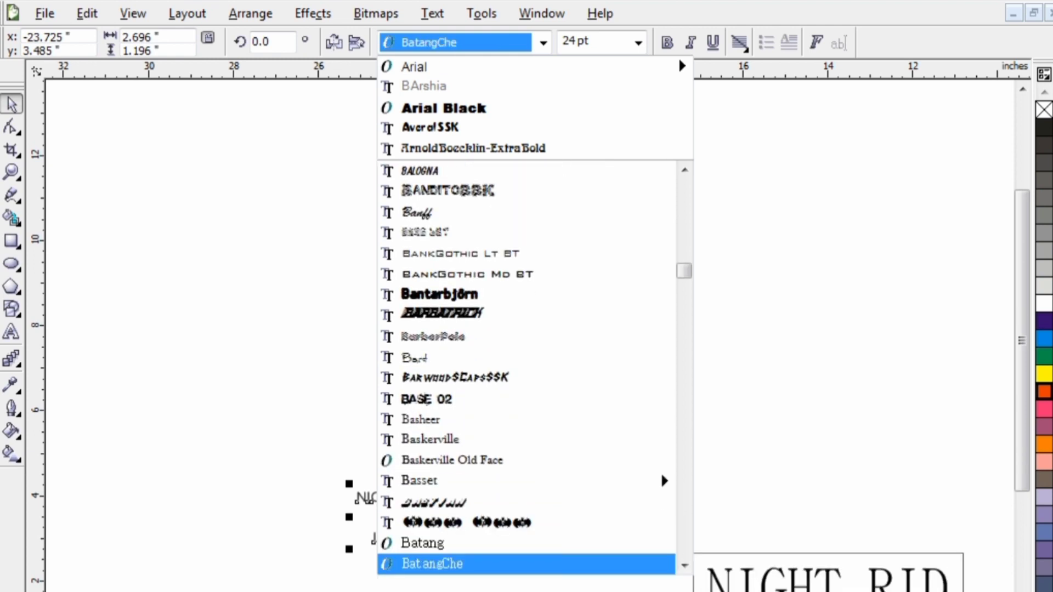
{"action": "key", "text": "Down"}
{"action": "key", "text": "Down"}
{"action": "key", "text": "Down"}
{"action": "key", "text": "Down"}
{"action": "key", "text": "Down"}
{"action": "key", "text": "Down"}
{"action": "key", "text": "Down"}
{"action": "key", "text": "Down"}
{"action": "key", "text": "Down"}
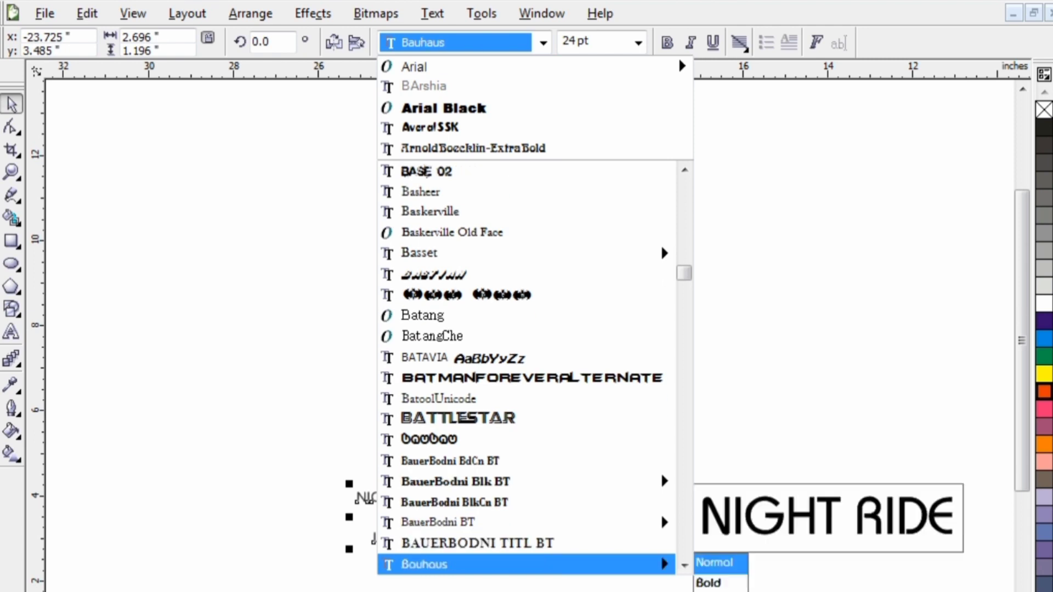
{"action": "key", "text": "Down"}
{"action": "key", "text": "Down"}
{"action": "key", "text": "Down"}
{"action": "key", "text": "Down"}
{"action": "key", "text": "Down"}
{"action": "key", "text": "Down"}
{"action": "key", "text": "Down"}
{"action": "key", "text": "Down"}
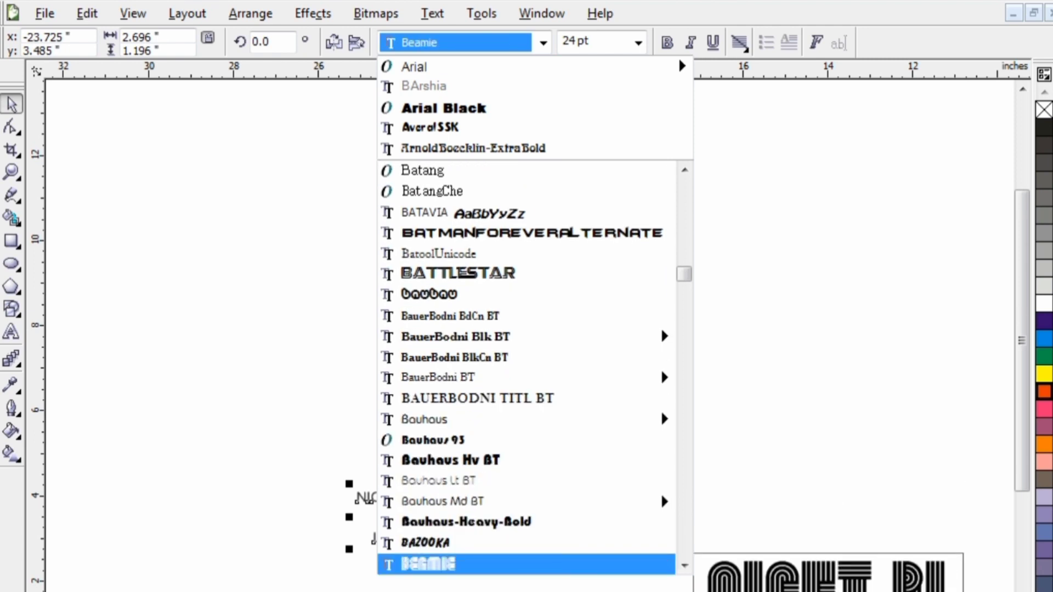
{"action": "key", "text": "Down"}
{"action": "key", "text": "Down"}
{"action": "key", "text": "Down"}
{"action": "key", "text": "Down"}
{"action": "key", "text": "Down"}
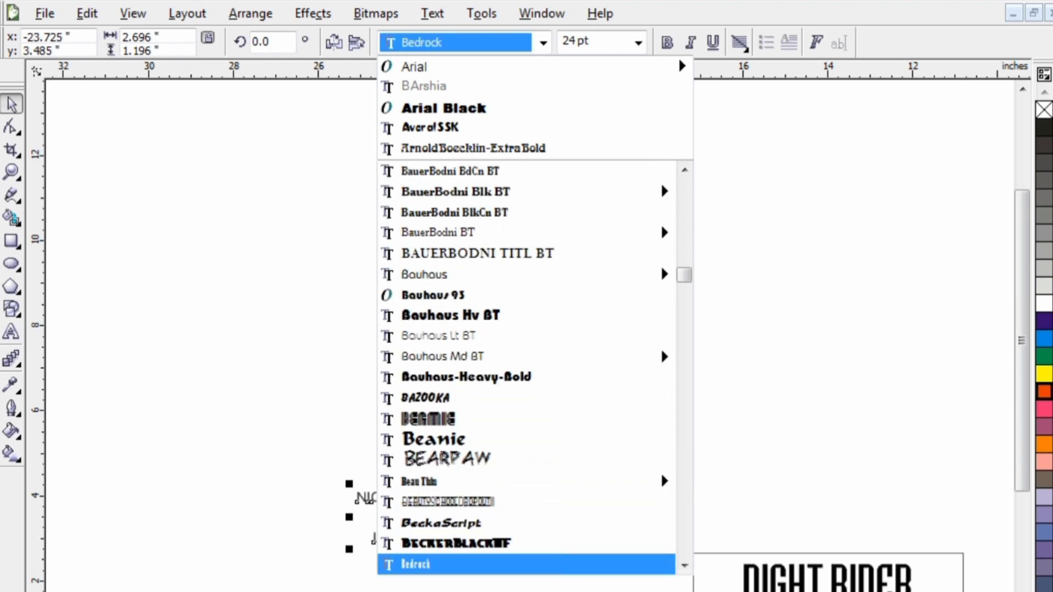
{"action": "key", "text": "Up"}
{"action": "key", "text": "Down"}
{"action": "key", "text": "Down"}
{"action": "key", "text": "Down"}
{"action": "key", "text": "Down"}
{"action": "key", "text": "Down"}
{"action": "key", "text": "Down"}
{"action": "key", "text": "Down"}
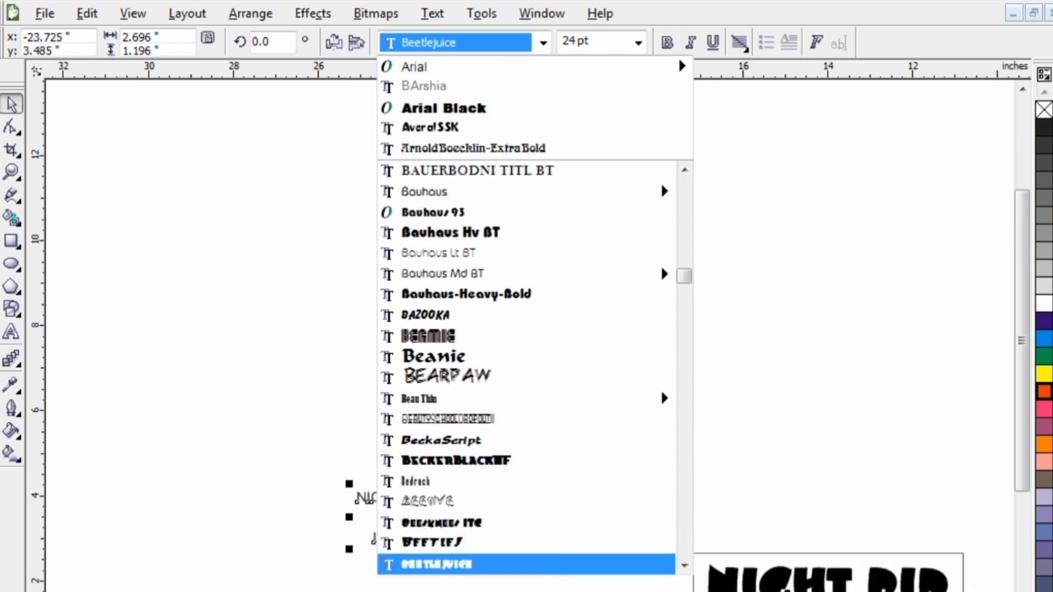
{"action": "key", "text": "Down"}
{"action": "key", "text": "Down"}
{"action": "key", "text": "Down"}
{"action": "key", "text": "Down"}
{"action": "key", "text": "Down"}
{"action": "key", "text": "Down"}
{"action": "key", "text": "Down"}
{"action": "key", "text": "Down"}
{"action": "key", "text": "Down"}
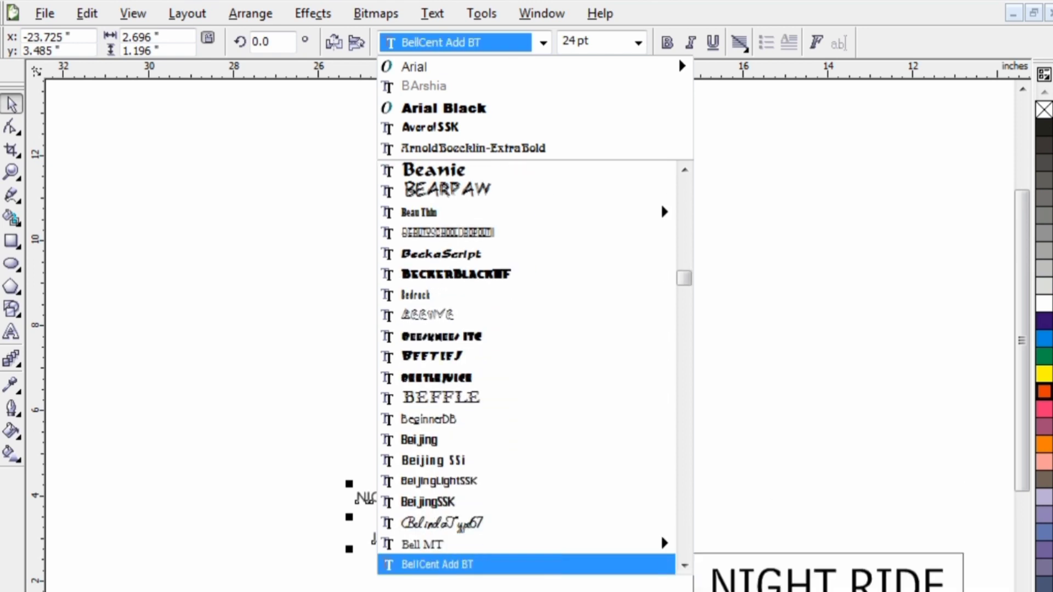
{"action": "key", "text": "Down"}
{"action": "key", "text": "Down"}
{"action": "key", "text": "Down"}
{"action": "key", "text": "Down"}
{"action": "key", "text": "Down"}
{"action": "key", "text": "Down"}
{"action": "key", "text": "Down"}
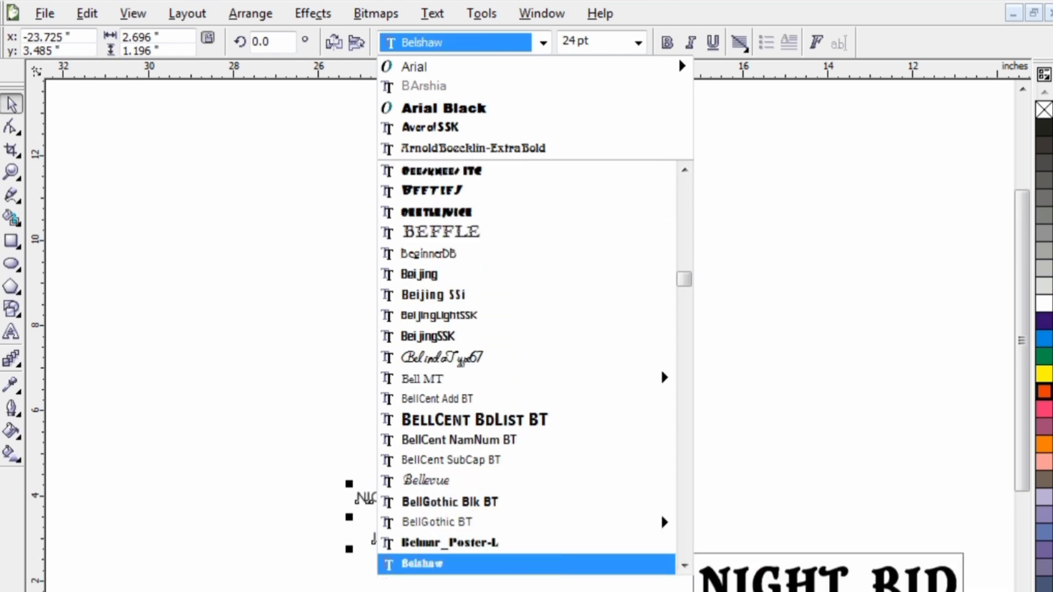
{"action": "key", "text": "Down"}
{"action": "key", "text": "Down"}
{"action": "key", "text": "Down"}
{"action": "key", "text": "Down"}
{"action": "key", "text": "Down"}
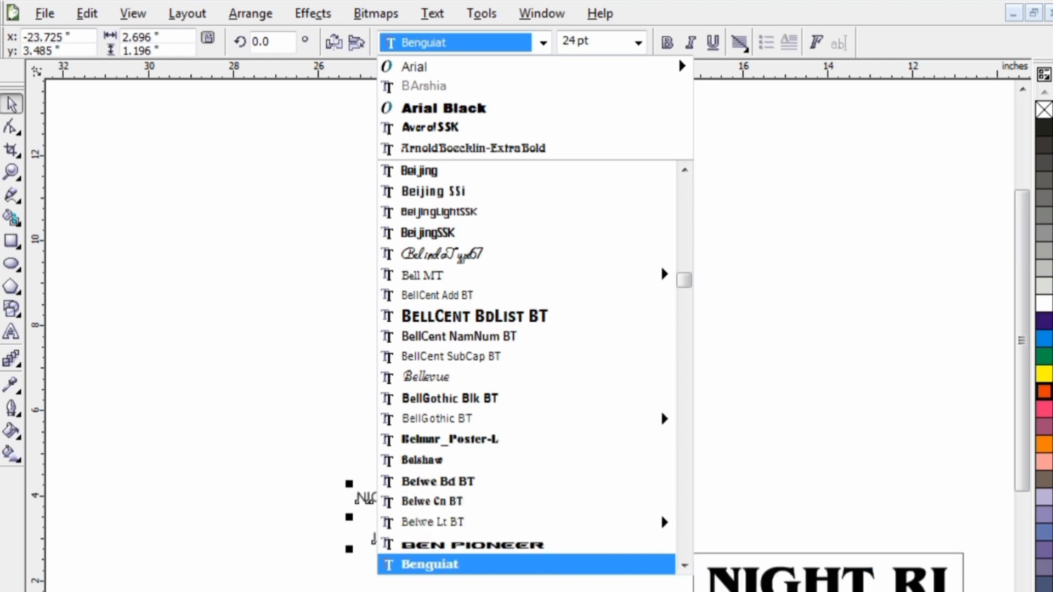
{"action": "key", "text": "Down"}
{"action": "key", "text": "Down"}
{"action": "key", "text": "Down"}
{"action": "key", "text": "Down"}
{"action": "key", "text": "Down"}
{"action": "key", "text": "Down"}
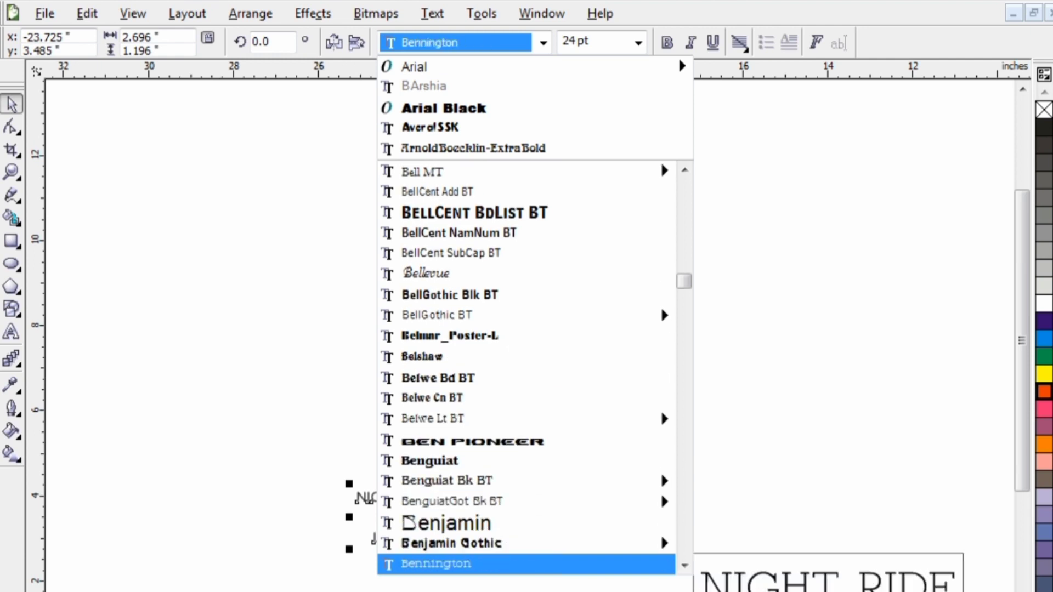
{"action": "key", "text": "Down"}
{"action": "key", "text": "Down"}
{"action": "key", "text": "Down"}
{"action": "key", "text": "Down"}
{"action": "key", "text": "Down"}
{"action": "key", "text": "Down"}
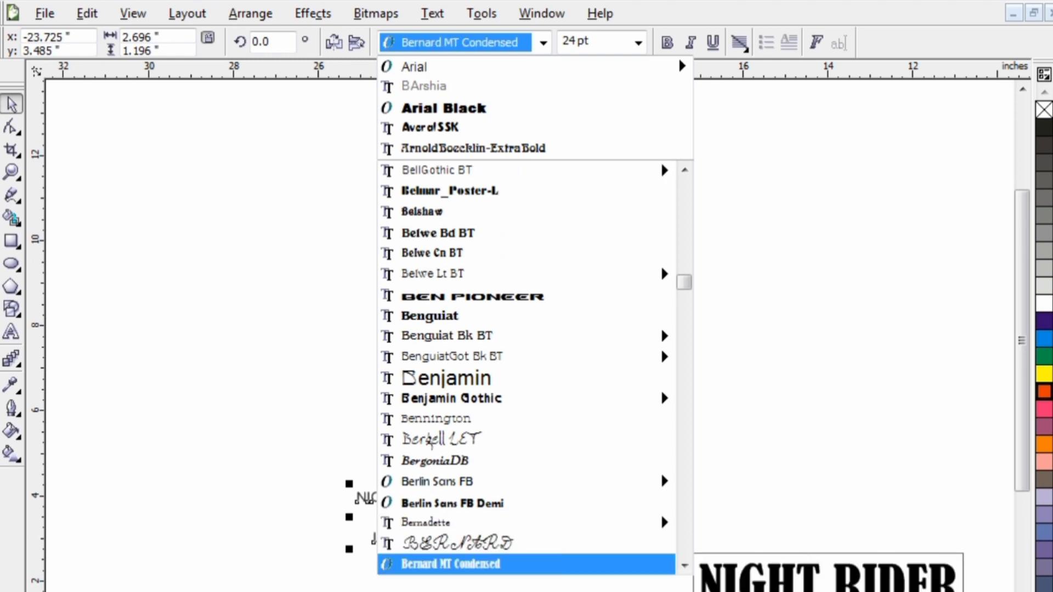
{"action": "key", "text": "Up"}
{"action": "key", "text": "Down"}
{"action": "key", "text": "Down"}
{"action": "key", "text": "Down"}
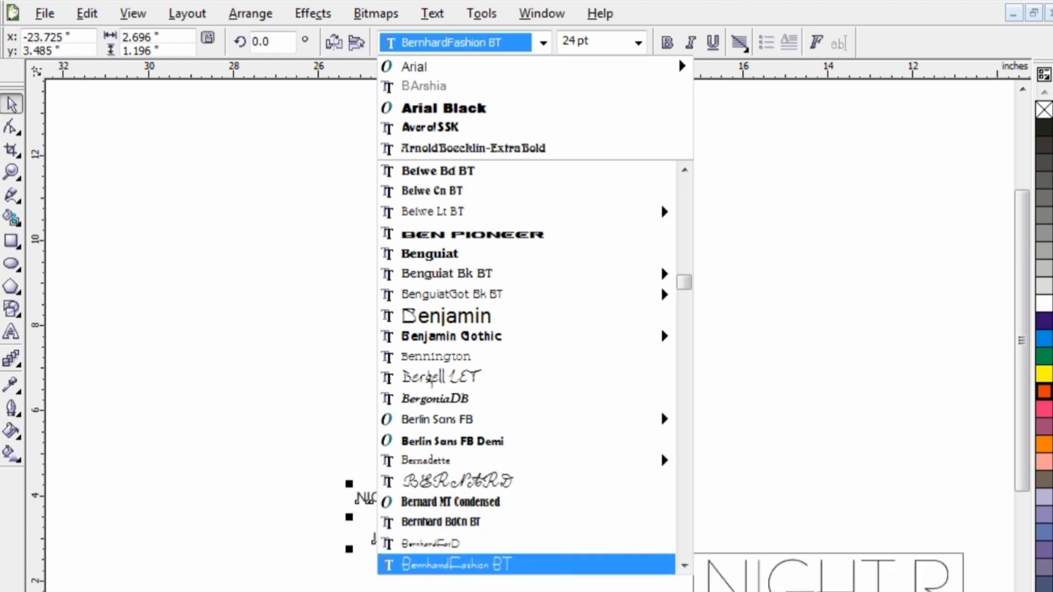
{"action": "key", "text": "Up"}
{"action": "key", "text": "Up"}
{"action": "key", "text": "Up"}
{"action": "key", "text": "Down"}
{"action": "key", "text": "Up"}
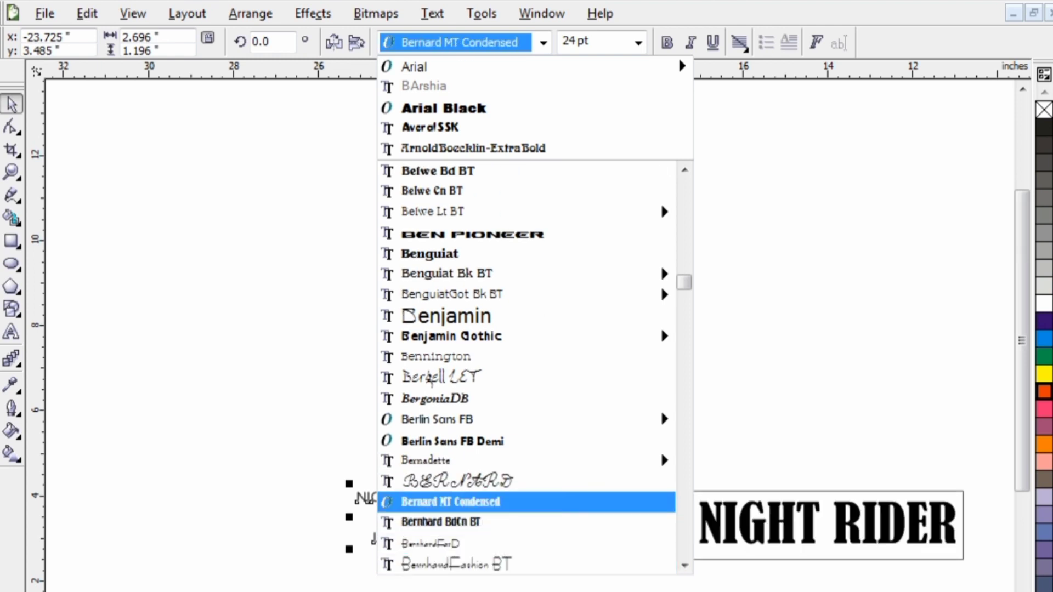
{"action": "key", "text": "Return"}
{"action": "left_click", "coordinate": [362, 549]}
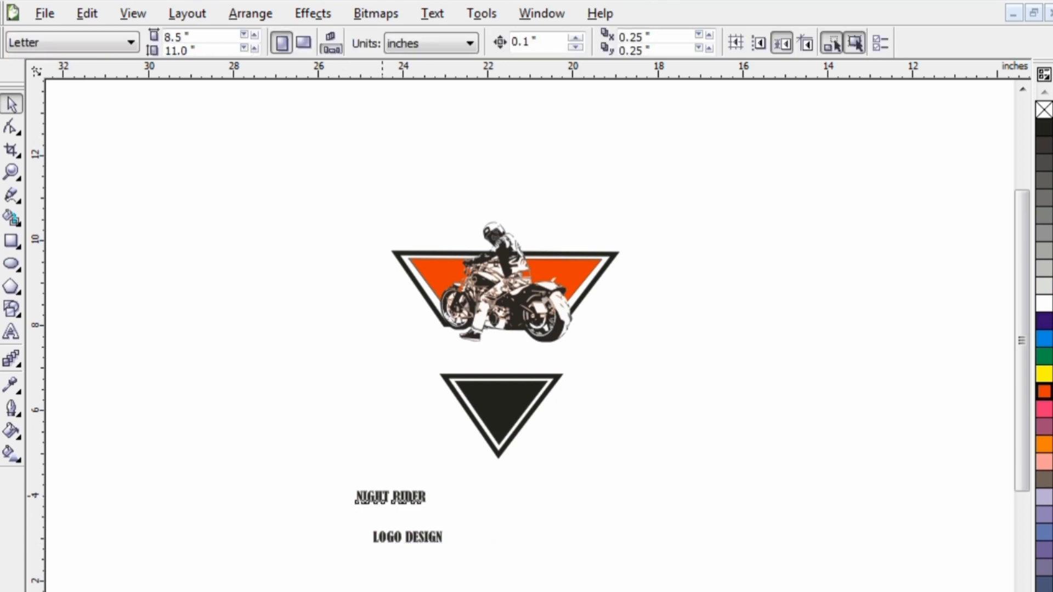
Step: Resize the NIGHT RIDER text to about 3.65 by 0.46 inches and place it to the right of the black triangle
{"action": "left_click", "coordinate": [390, 496]}
{"action": "left_click_drag", "start_coordinate": [433, 483], "coordinate": [518, 468]}
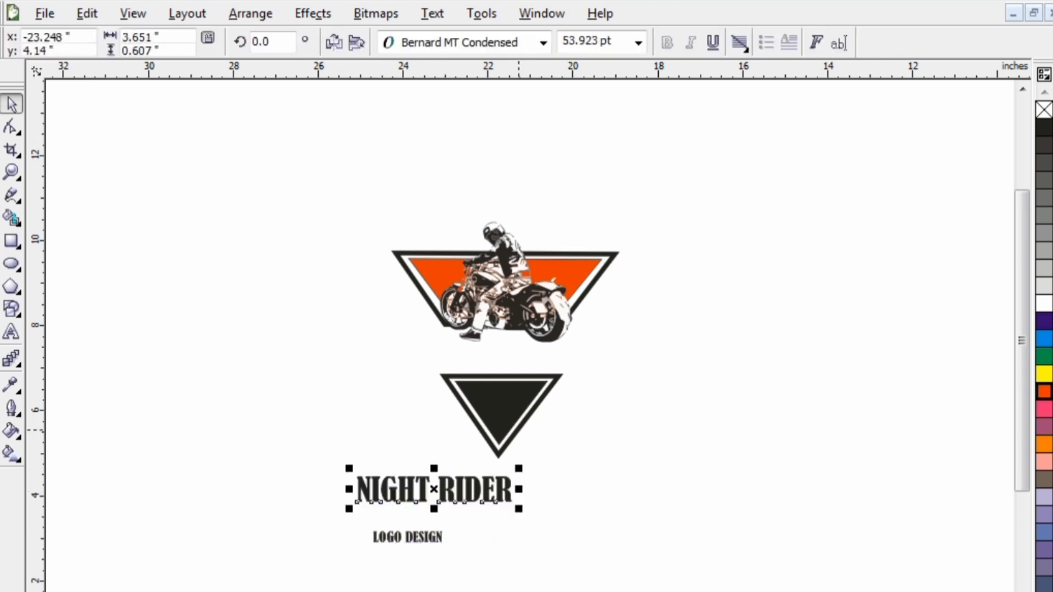
{"action": "left_click_drag", "start_coordinate": [434, 488], "coordinate": [653, 438]}
{"action": "scroll", "coordinate": [653, 438], "scroll_direction": "up", "scroll_amount": 1}
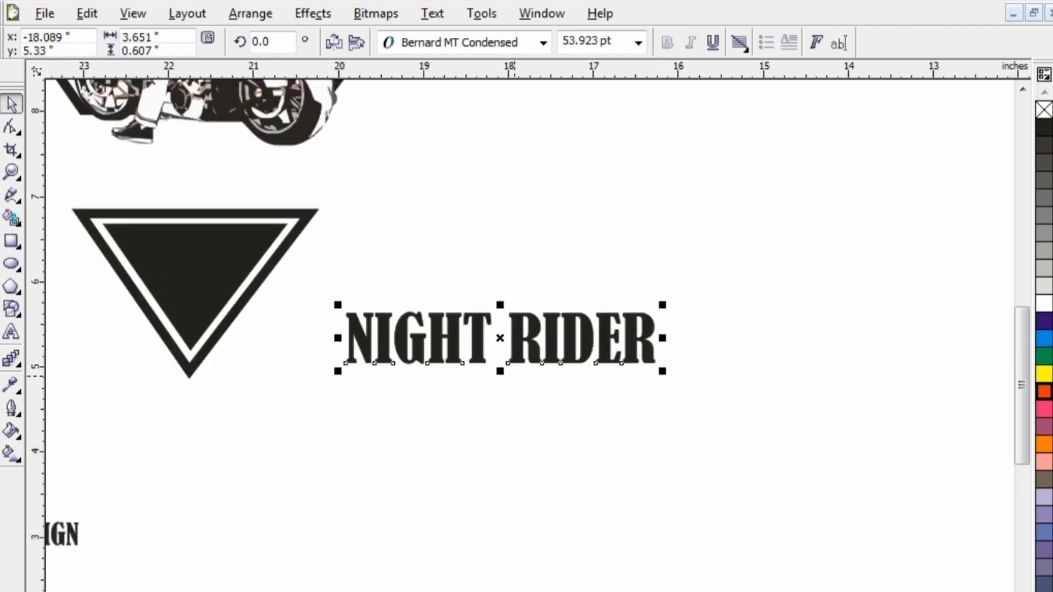
{"action": "left_click_drag", "start_coordinate": [499, 371], "coordinate": [500, 359]}
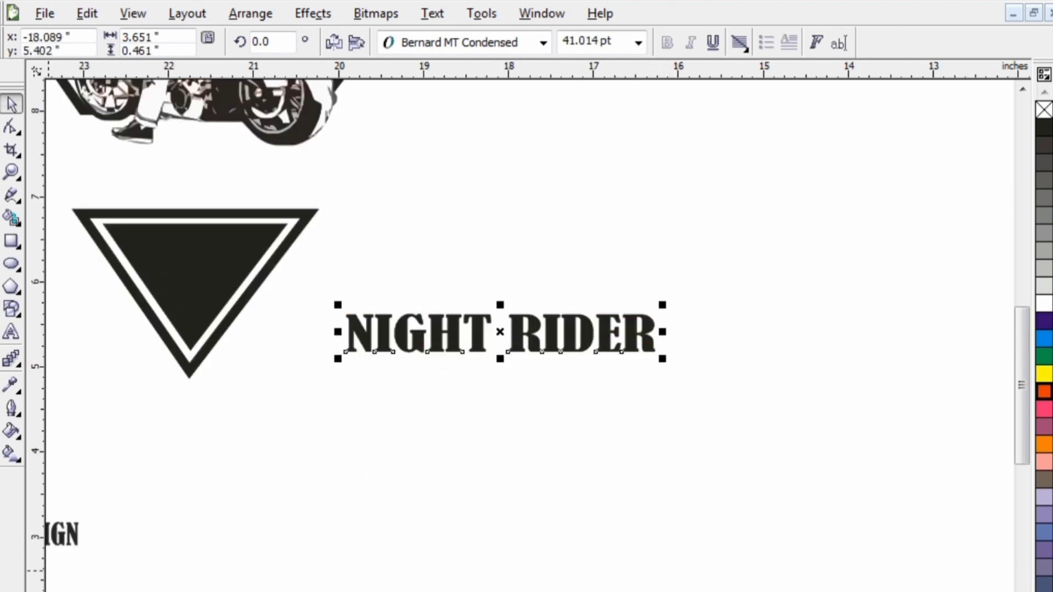
Step: Place LOGO DESIGN directly under NIGHT RIDER and stretch it to about 2.69 inches wide and 0.18 inches high
{"action": "left_click_drag", "start_coordinate": [60, 535], "coordinate": [588, 417]}
{"action": "left_click_drag", "start_coordinate": [471, 409], "coordinate": [509, 369]}
{"action": "left_click", "coordinate": [464, 463]}
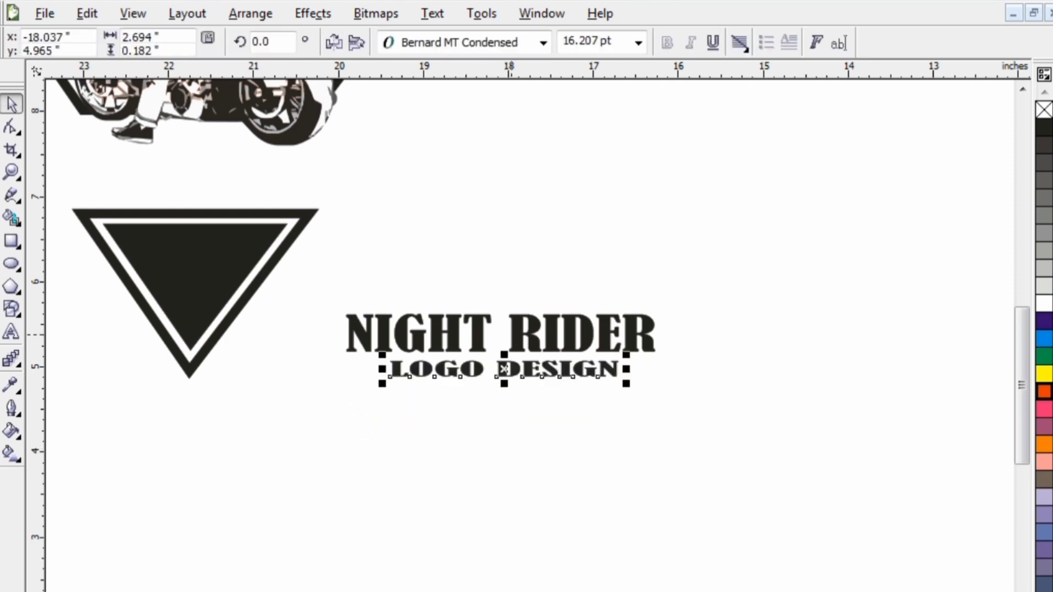
Step: Flatten the NIGHT RIDER text further by lowering its upper edge toward the LOGO DESIGN line
{"action": "left_click", "coordinate": [518, 327]}
{"action": "left_click_drag", "start_coordinate": [499, 305], "coordinate": [499, 324]}
{"action": "key", "text": "Escape"}
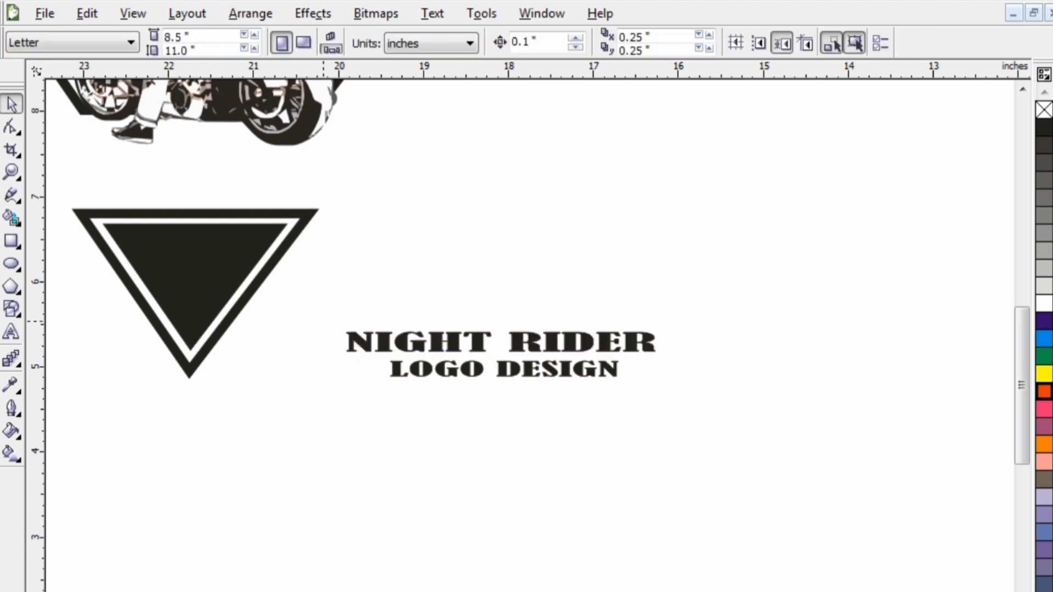
Step: Move both text lines together into the gap between the motorcycle rider and the black triangle
{"action": "left_click_drag", "start_coordinate": [324, 321], "coordinate": [700, 392]}
{"action": "mouse_move", "coordinate": [505, 370]}
{"action": "left_mouse_down"}
{"action": "mouse_move", "coordinate": [205, 165]}
{"action": "mouse_move", "coordinate": [207, 184]}
{"action": "left_mouse_up"}
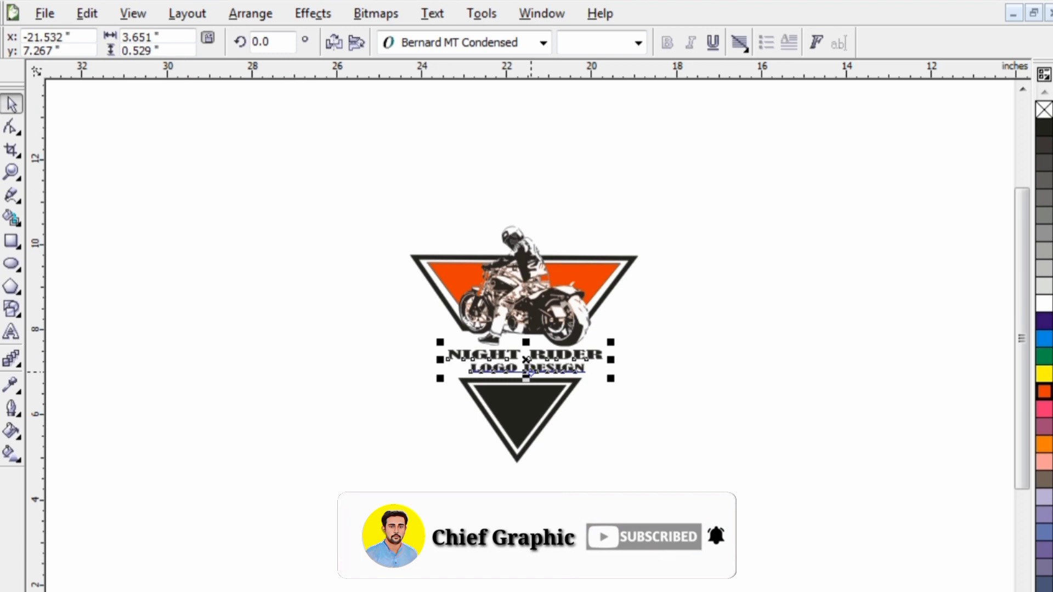
{"action": "key", "text": "Escape"}
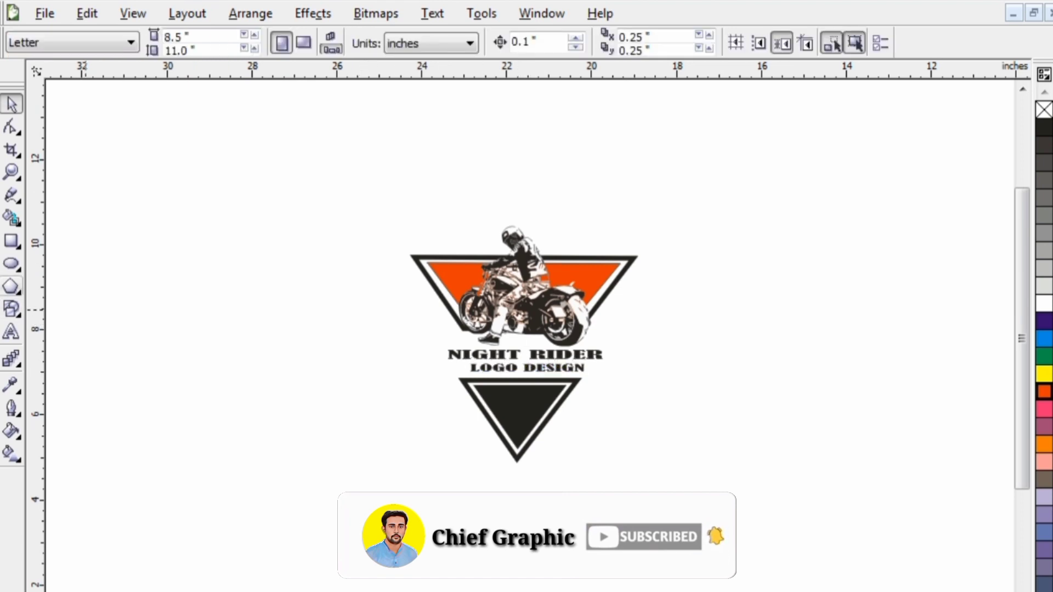
Step: Draw a small five-pointed white star in the middle of the black triangle
{"action": "left_click", "coordinate": [18, 292]}
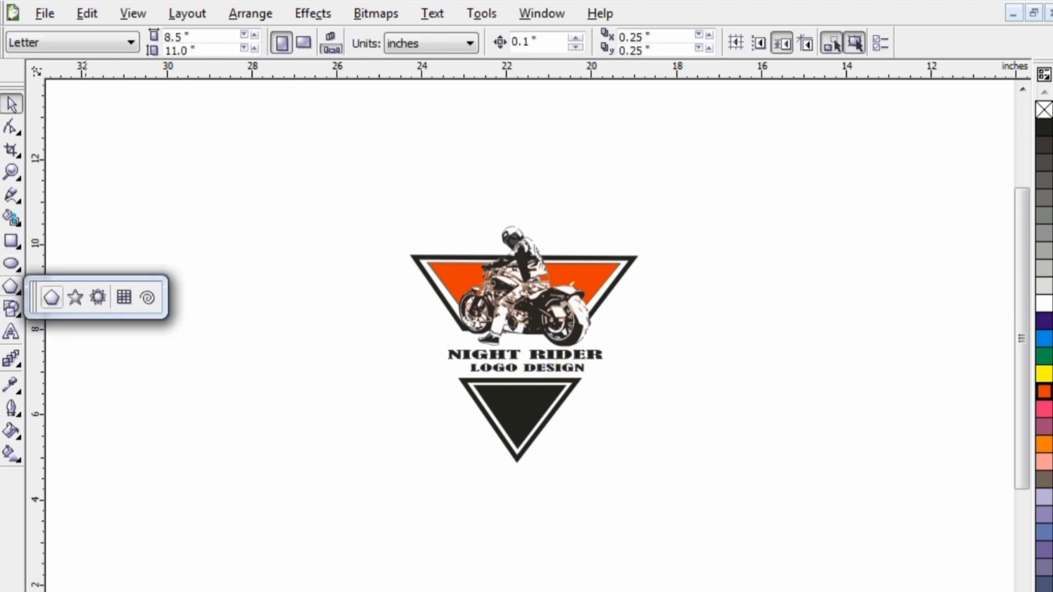
{"action": "left_click", "coordinate": [75, 297]}
{"action": "left_click_drag", "start_coordinate": [251, 340], "coordinate": [506, 417]}
{"action": "key", "text": "space"}
{"action": "key", "text": "Escape"}
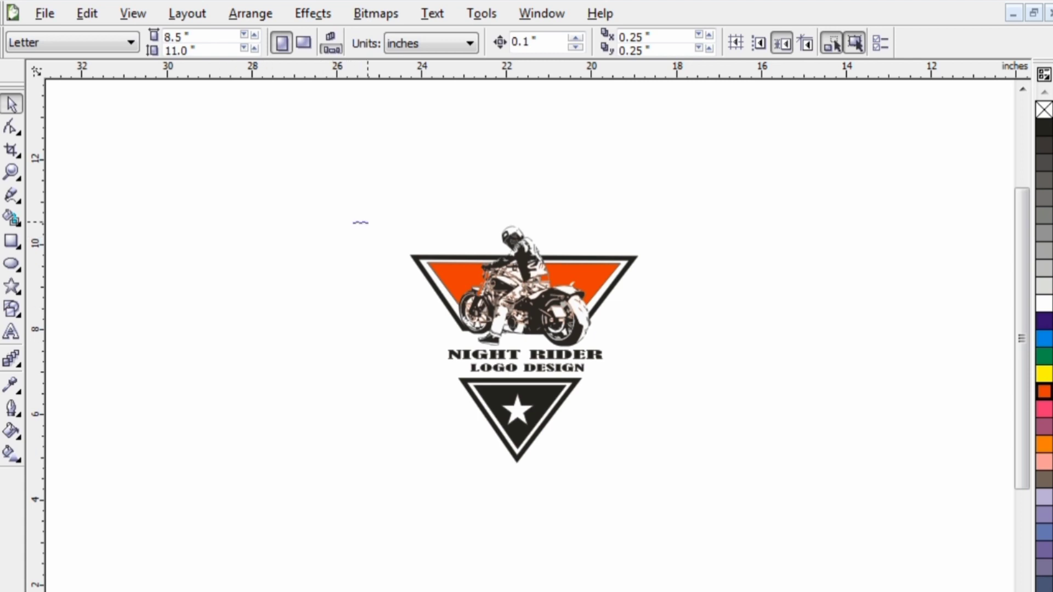
{"action": "left_click_drag", "start_coordinate": [368, 222], "coordinate": [658, 446]}
{"action": "key", "text": "Escape"}
{"action": "scroll", "coordinate": [567, 287], "scroll_direction": "up", "scroll_amount": 2}
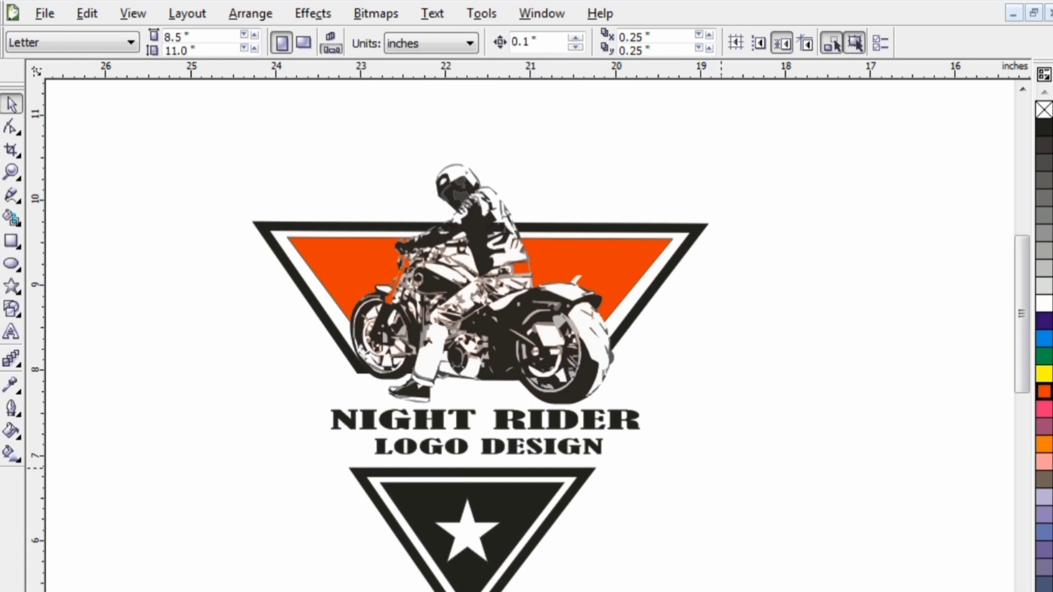